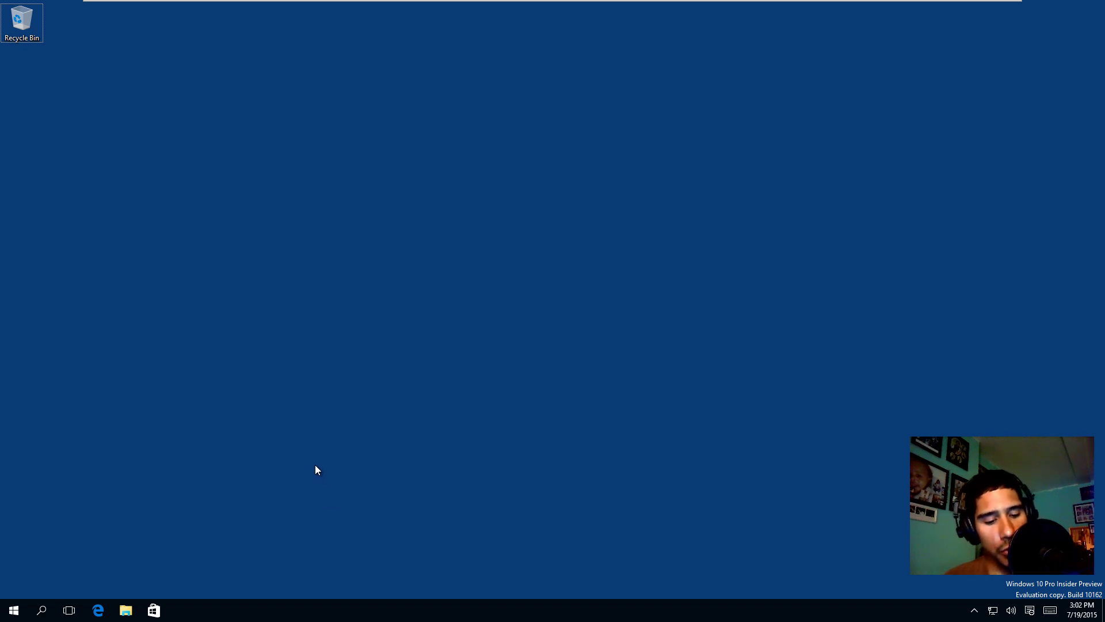
- Launch regedit from the Run dialog and approve the User Account Control prompt
key(super+r)
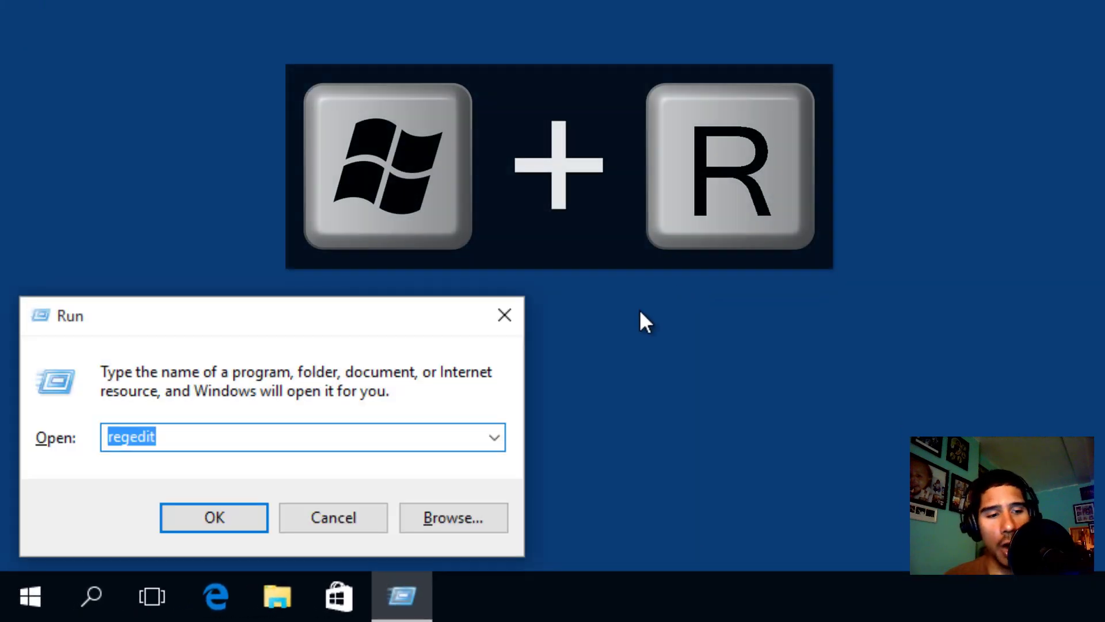
click(252, 446)
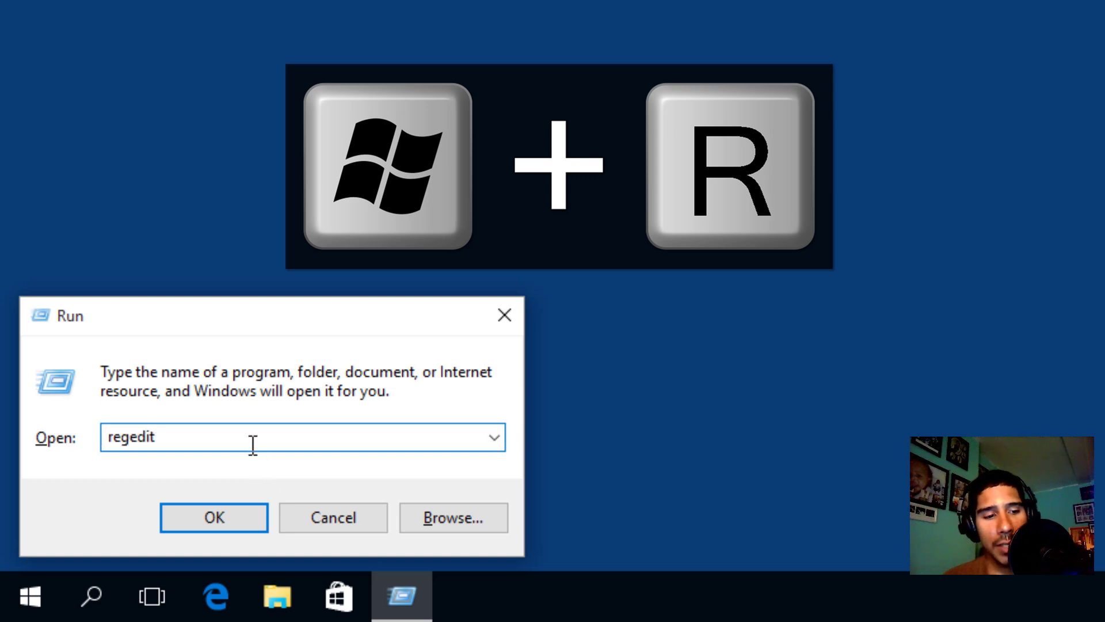
click(196, 525)
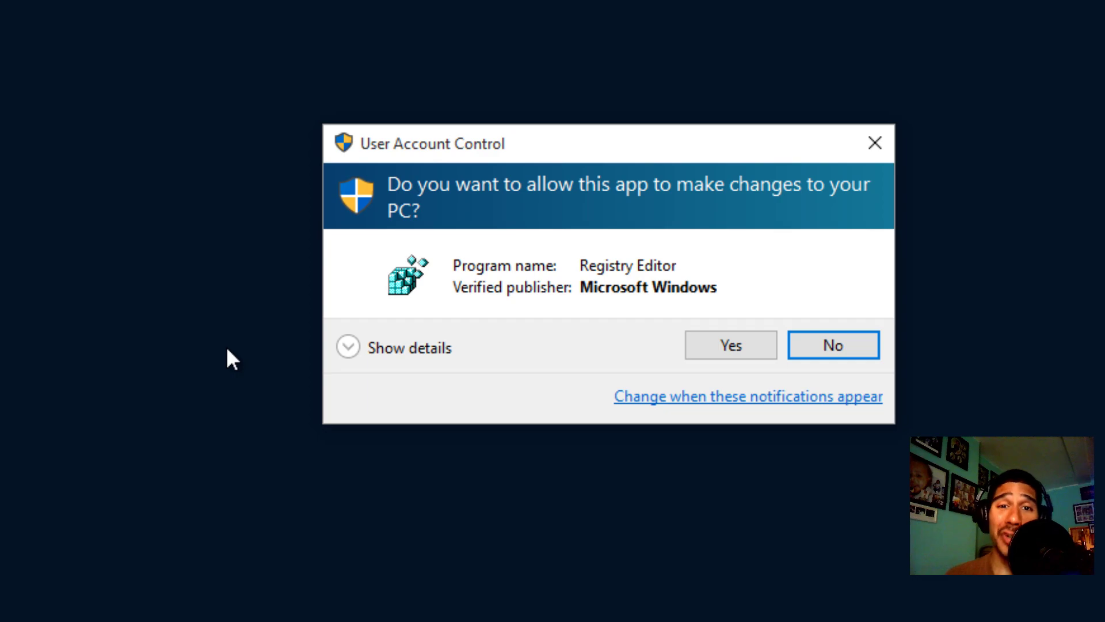
click(706, 345)
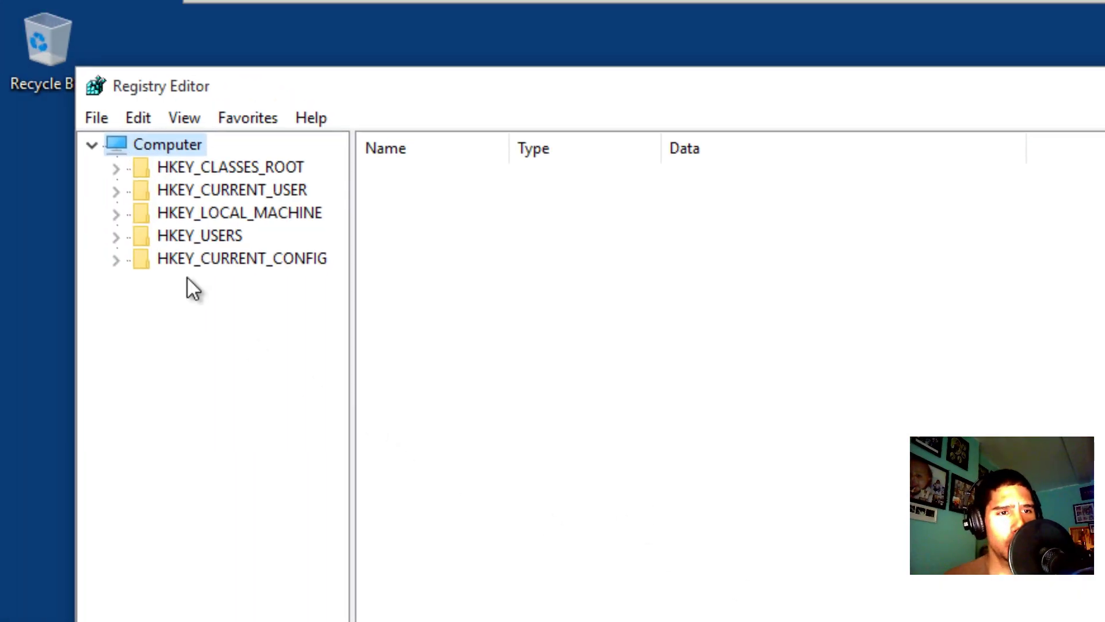
- Expand HKEY_LOCAL_MACHINE > SOFTWARE > Microsoft, maximize the window and widen the key tree
click(115, 214)
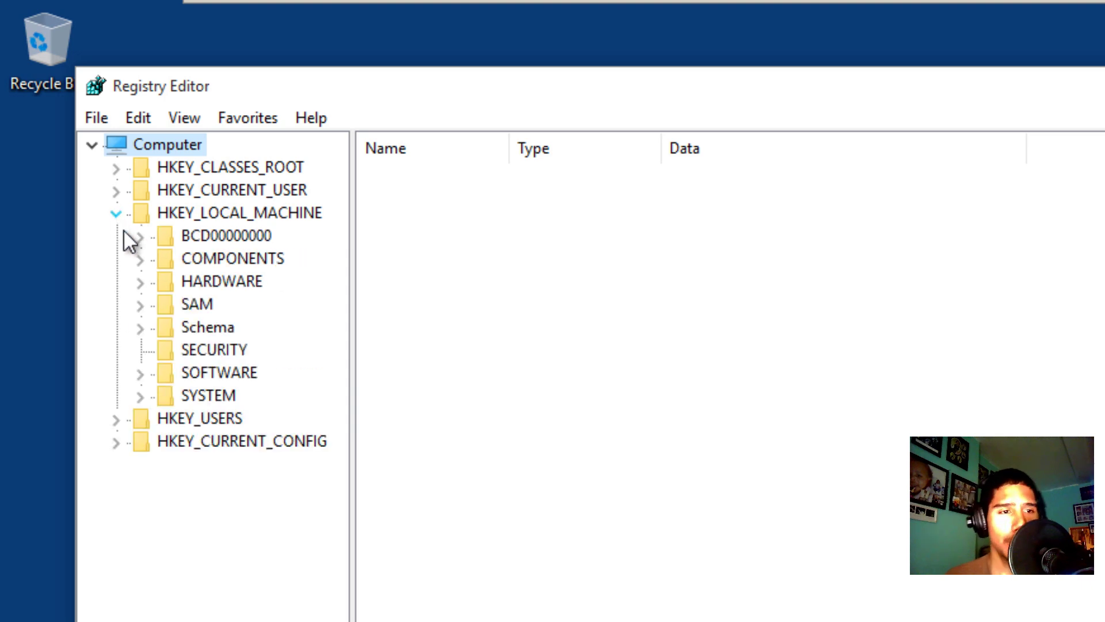
click(138, 374)
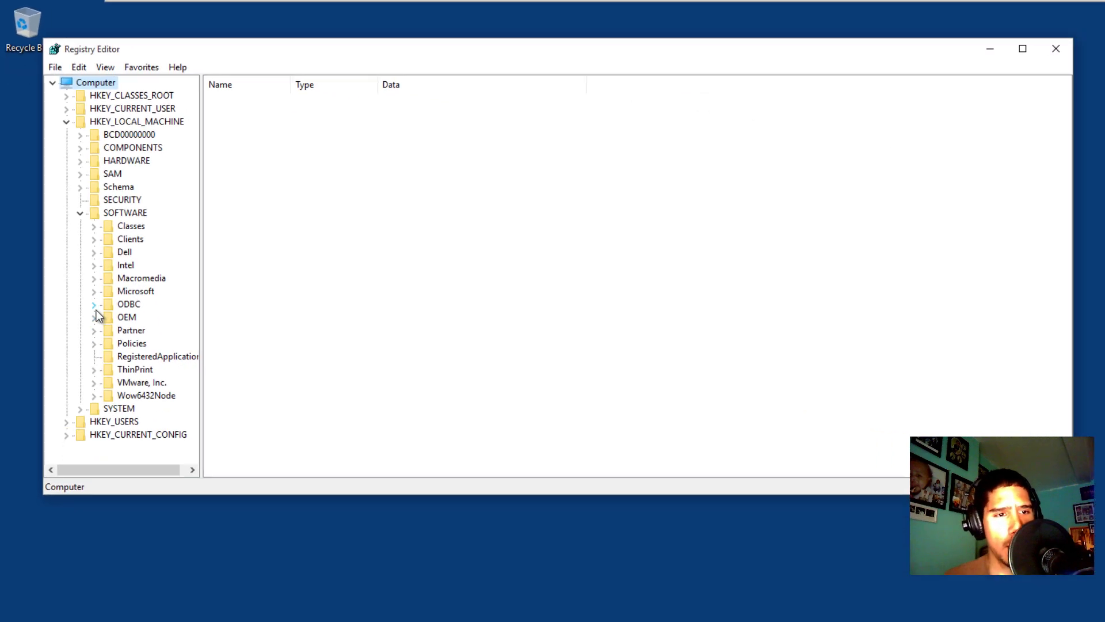
click(94, 291)
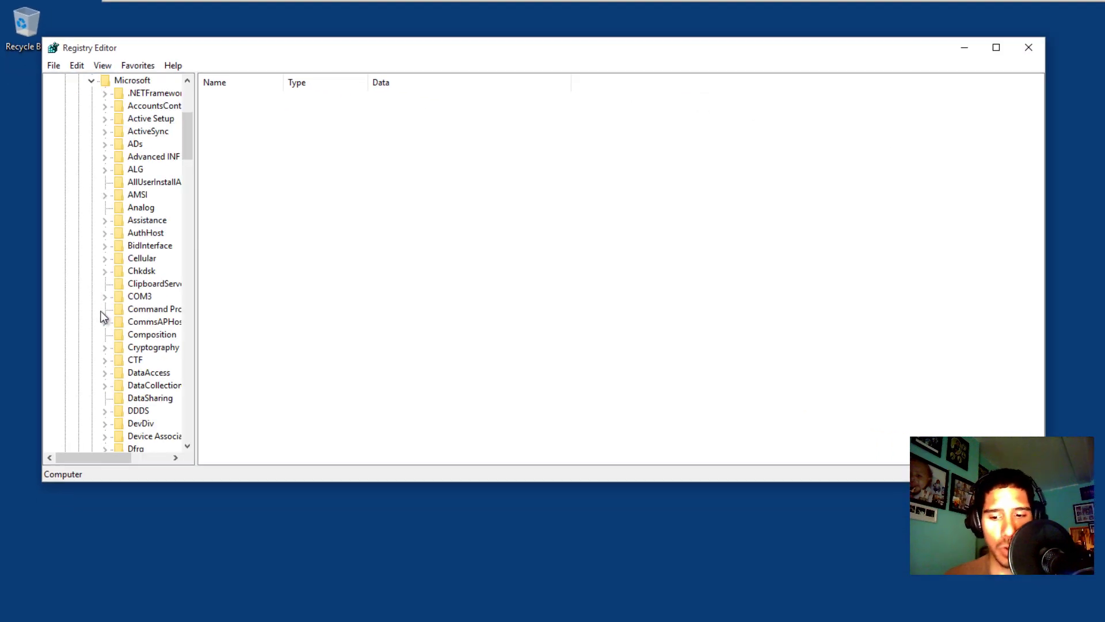
scroll(108, 327, down, 3)
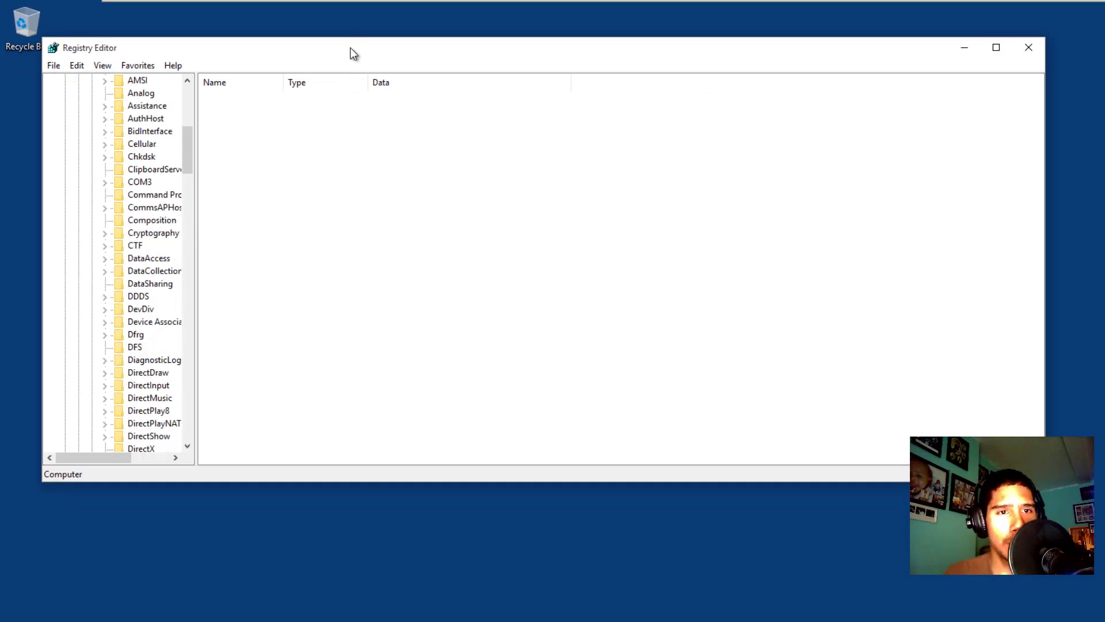
double_click(350, 53)
drag(152, 224, 244, 220)
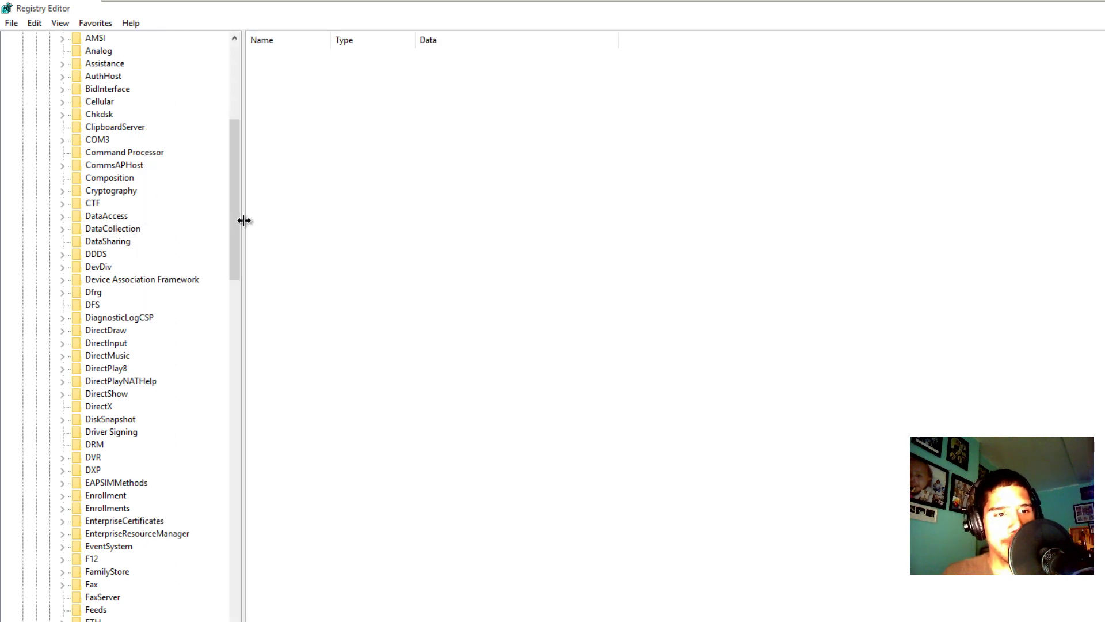
scroll(152, 333, down, 20)
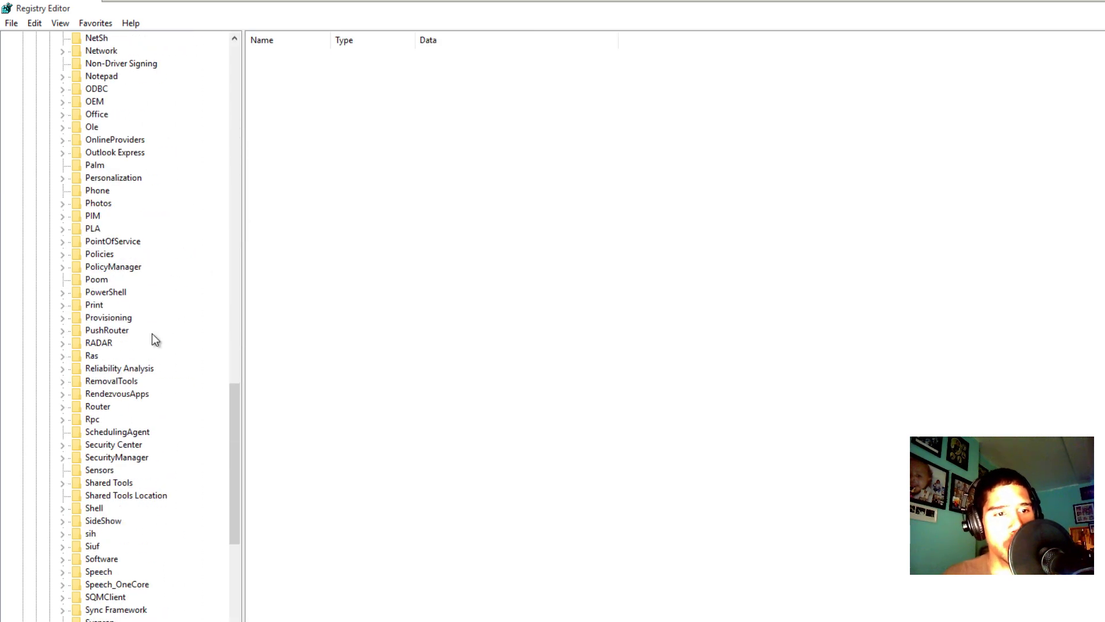
scroll(151, 333, down, 18)
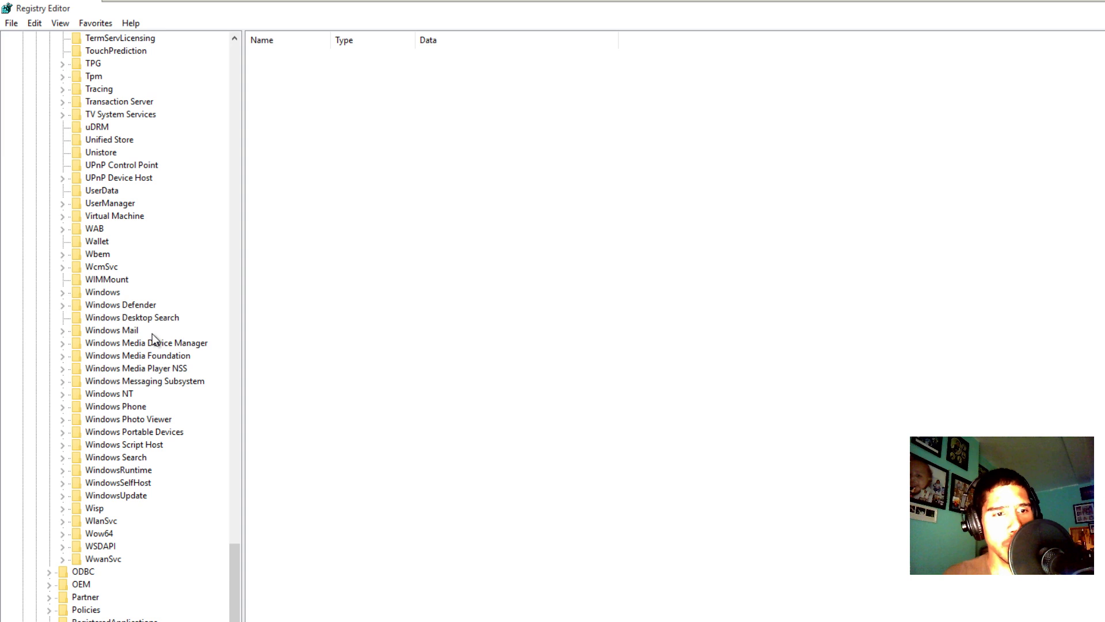
- Expand Windows > CurrentVersion, then select and expand the Themes key
click(62, 293)
click(75, 317)
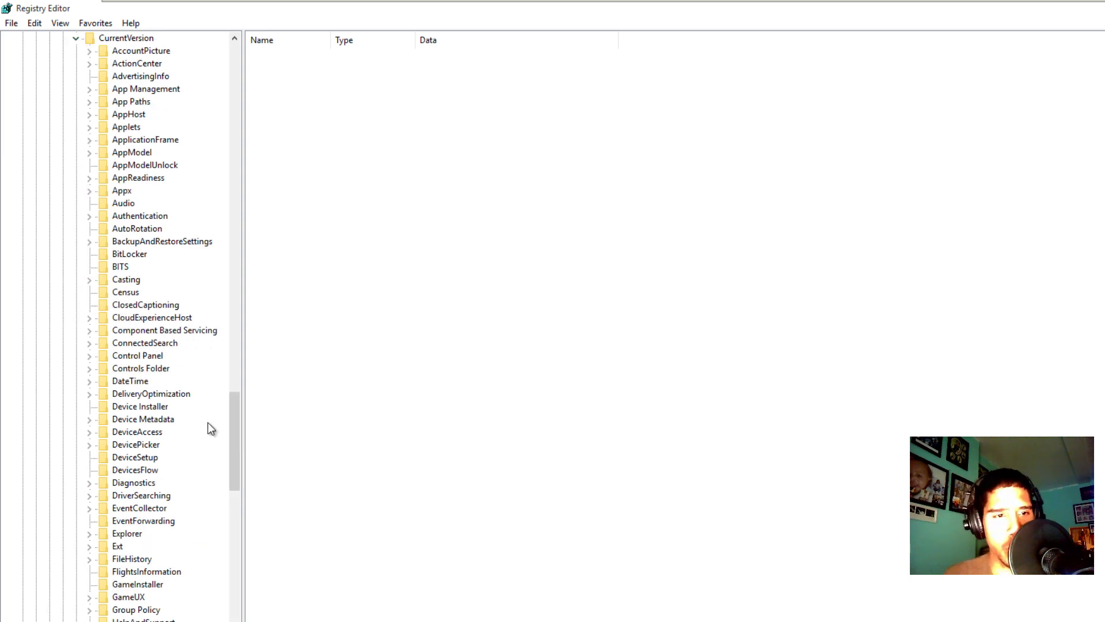
drag(231, 413, 243, 534)
click(116, 521)
click(90, 521)
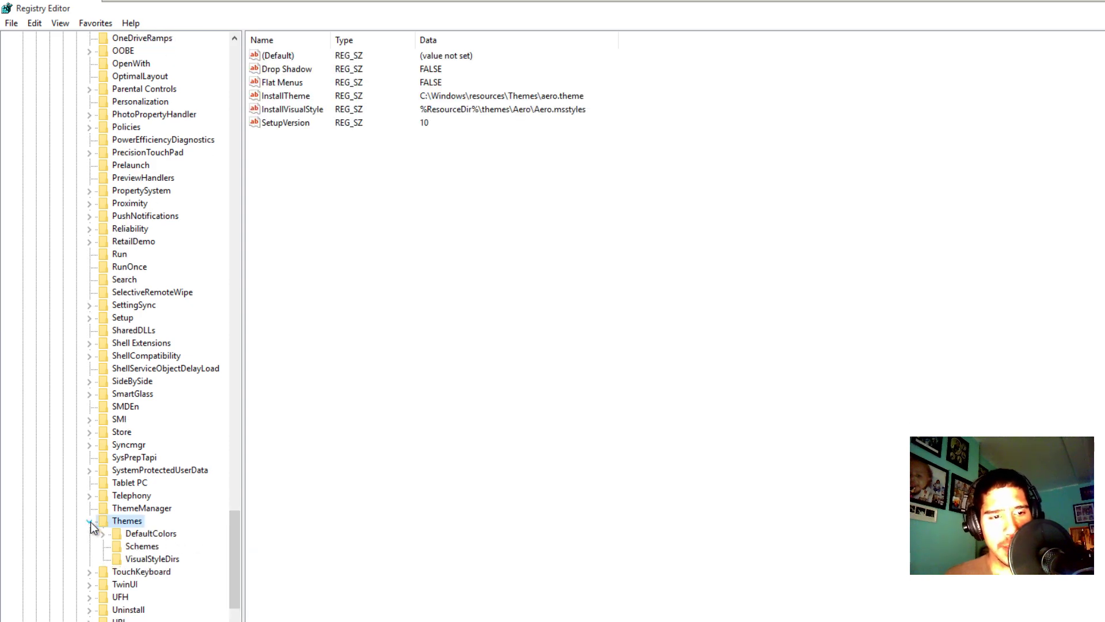
drag(237, 536, 239, 561)
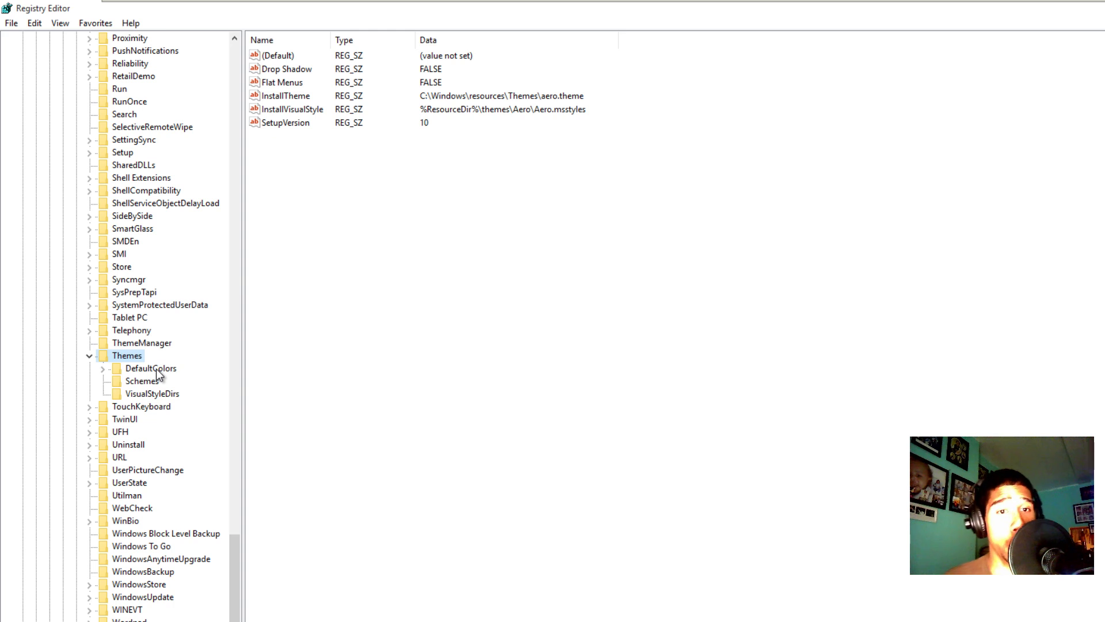
- Create a new subkey named 'Personalize' under Themes and select it
right_click(127, 355)
mouse_move(195, 379)
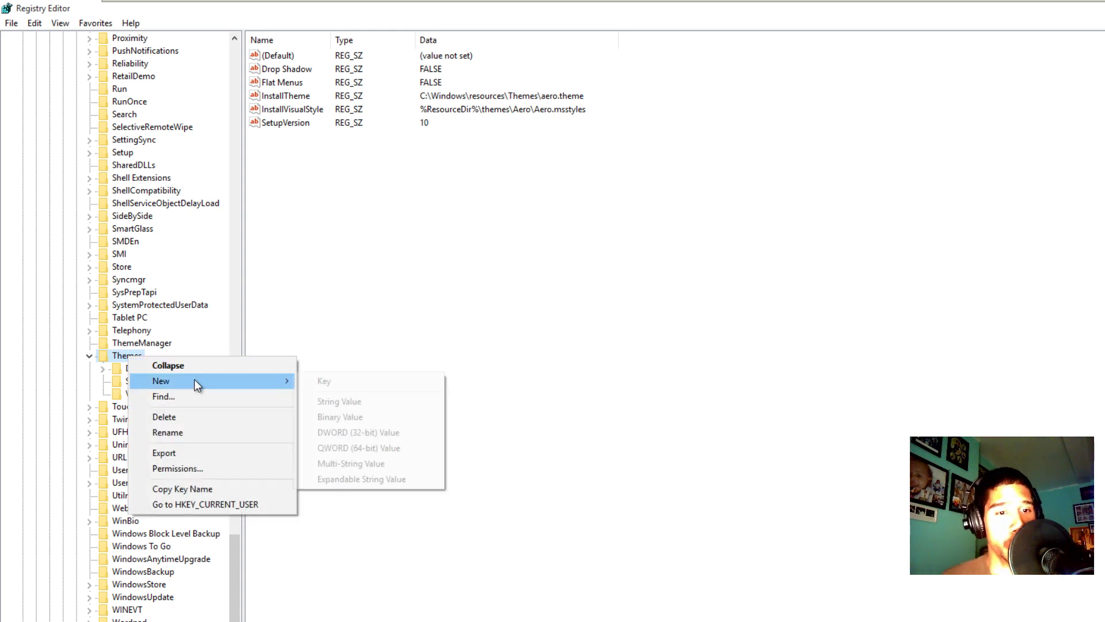
click(325, 381)
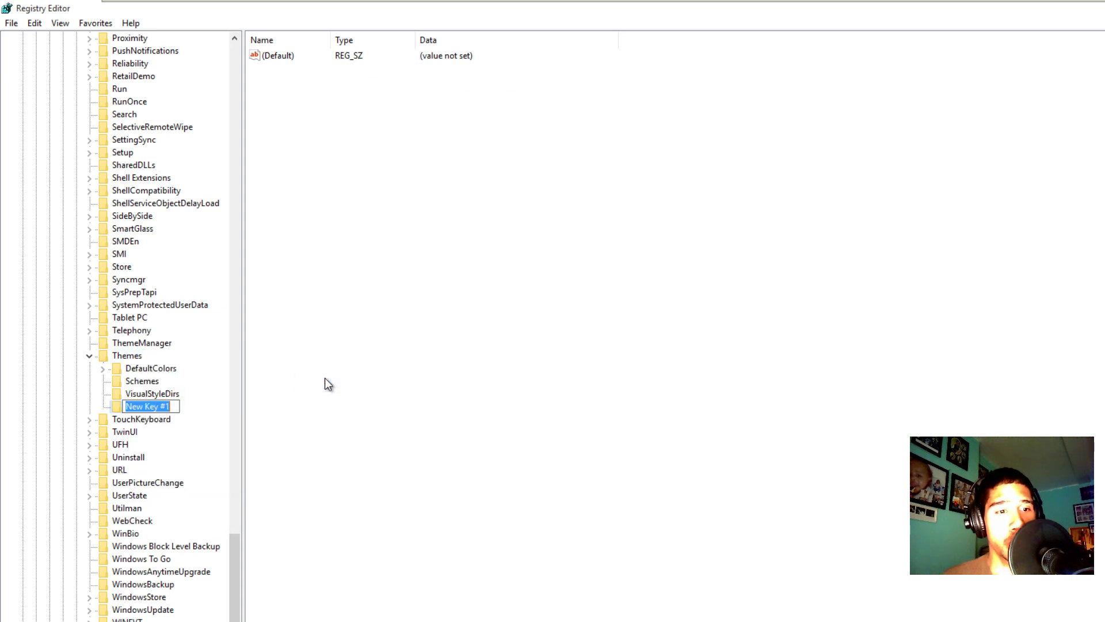
text(P)
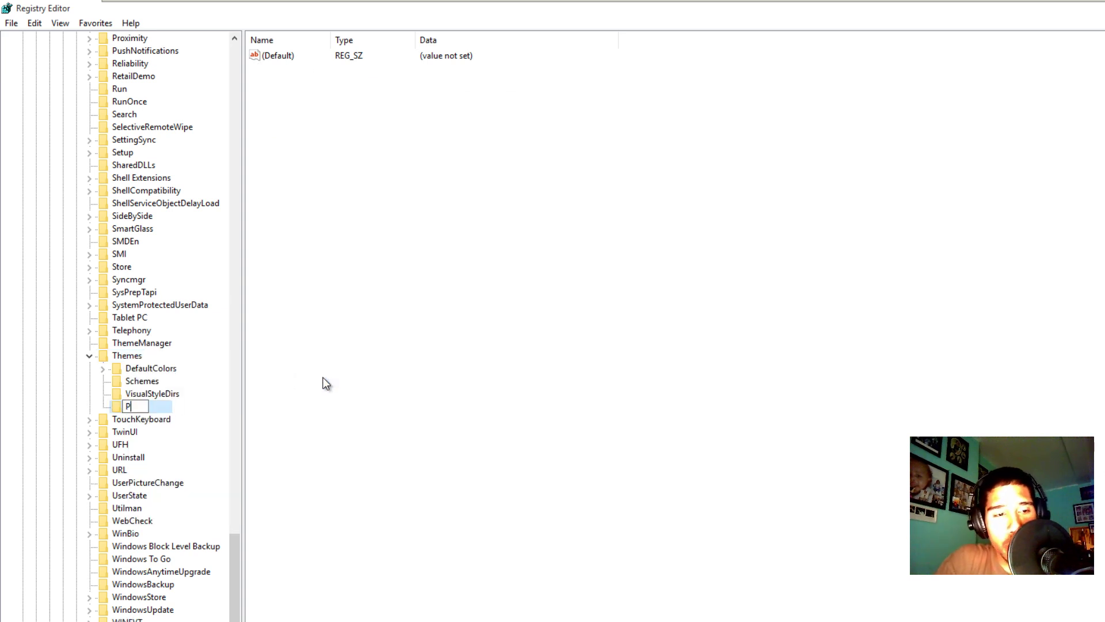
text(ersonalize)
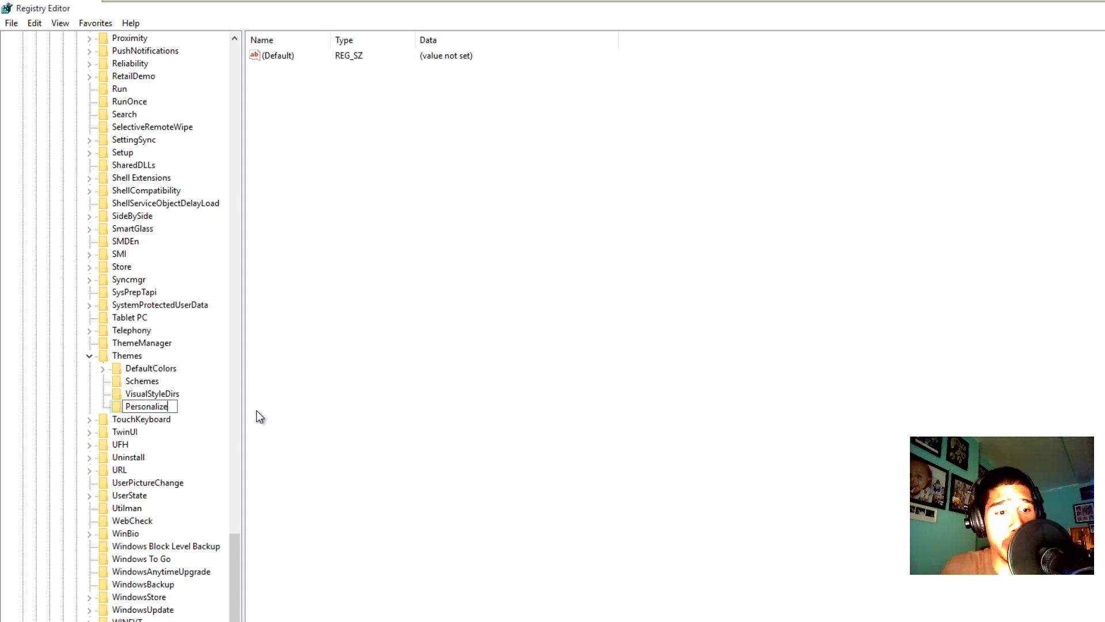
click(127, 407)
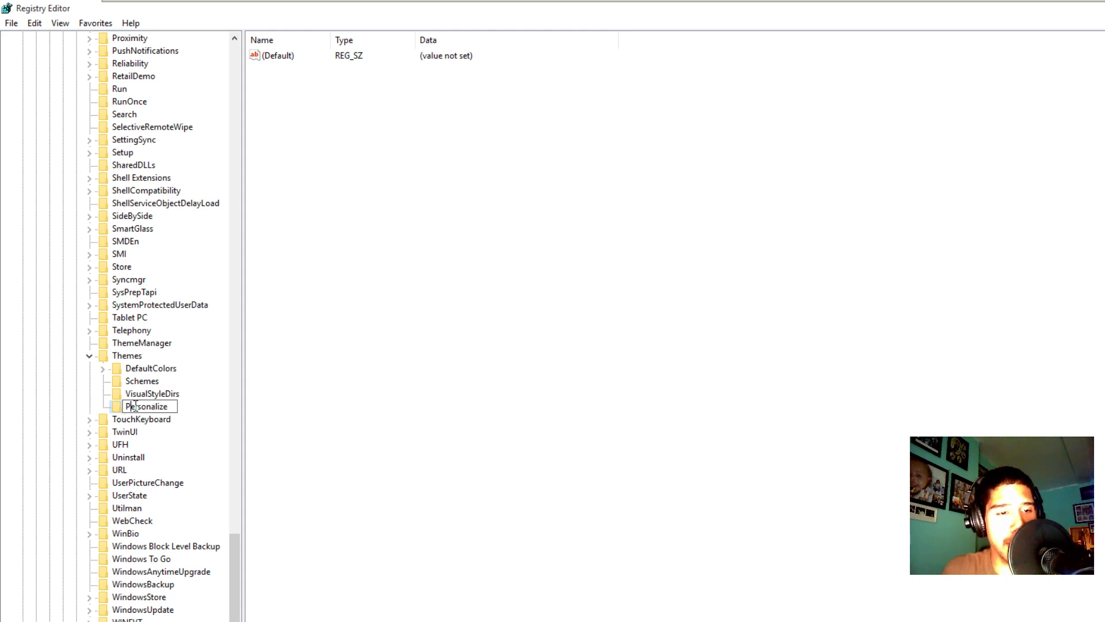
key(Return)
click(286, 383)
click(159, 410)
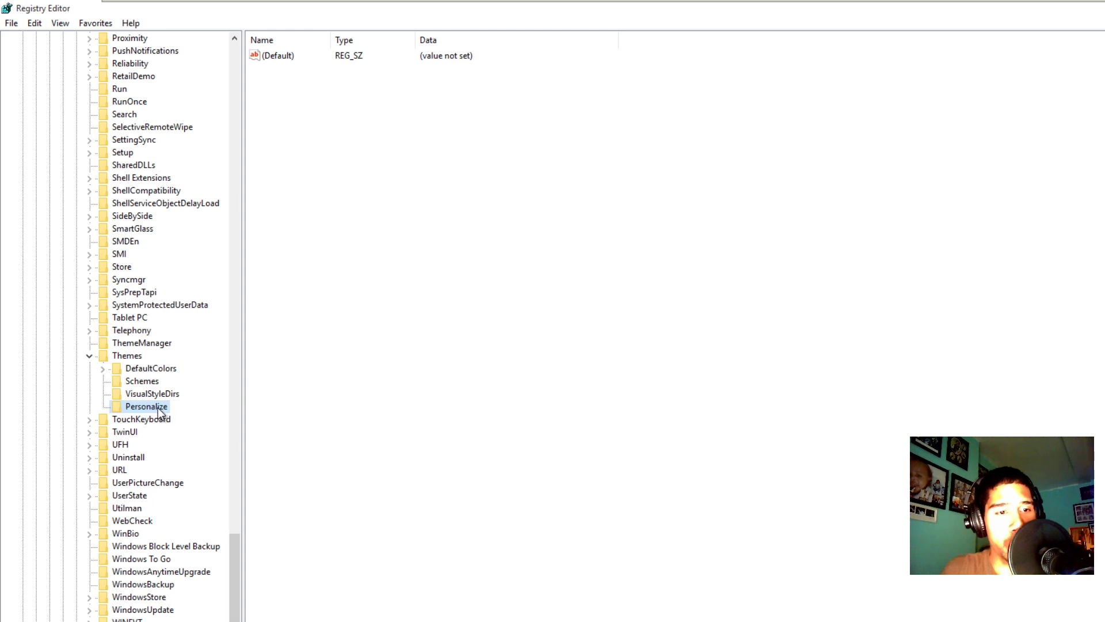
- Add a DWORD (32-bit) value 'AppsUseLightTheme' with data 0 and widen the Name column
right_click(158, 408)
mouse_move(212, 433)
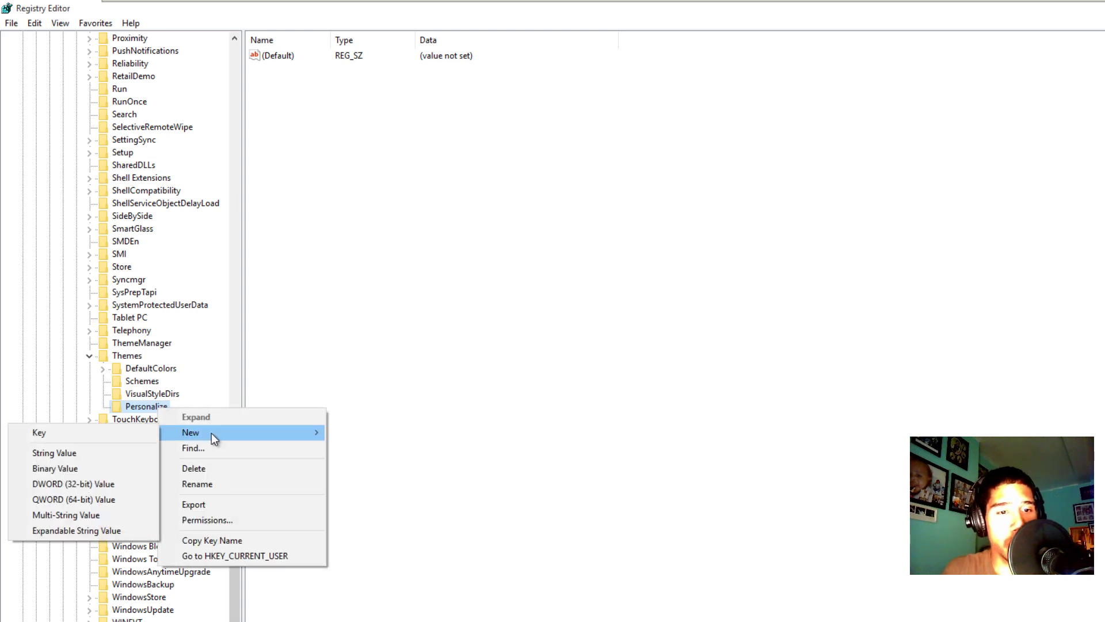
click(100, 483)
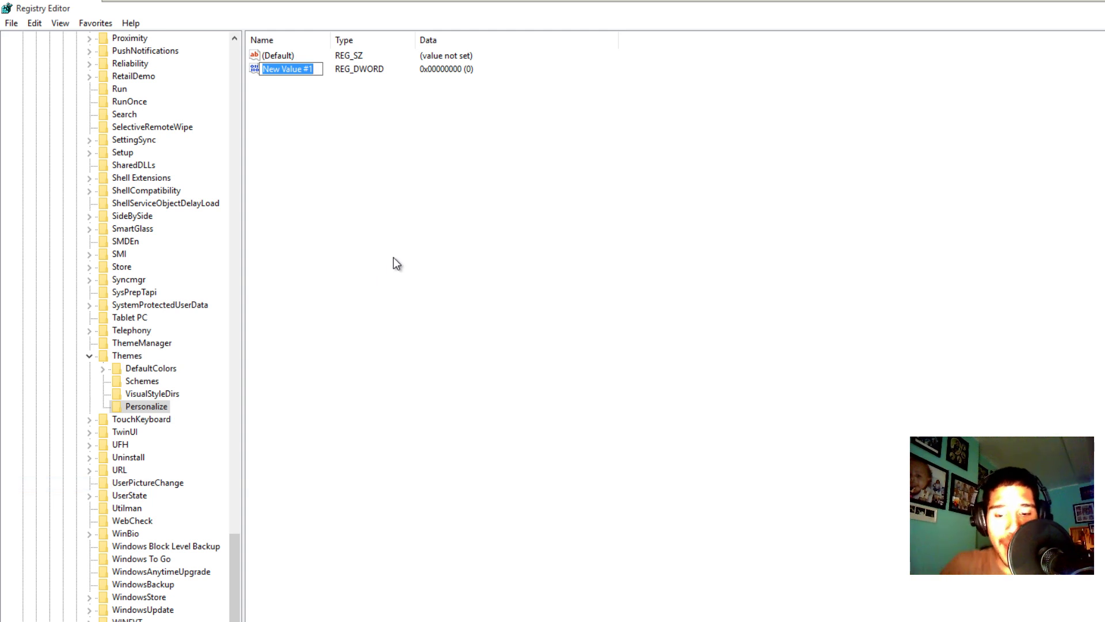
text(Apps)
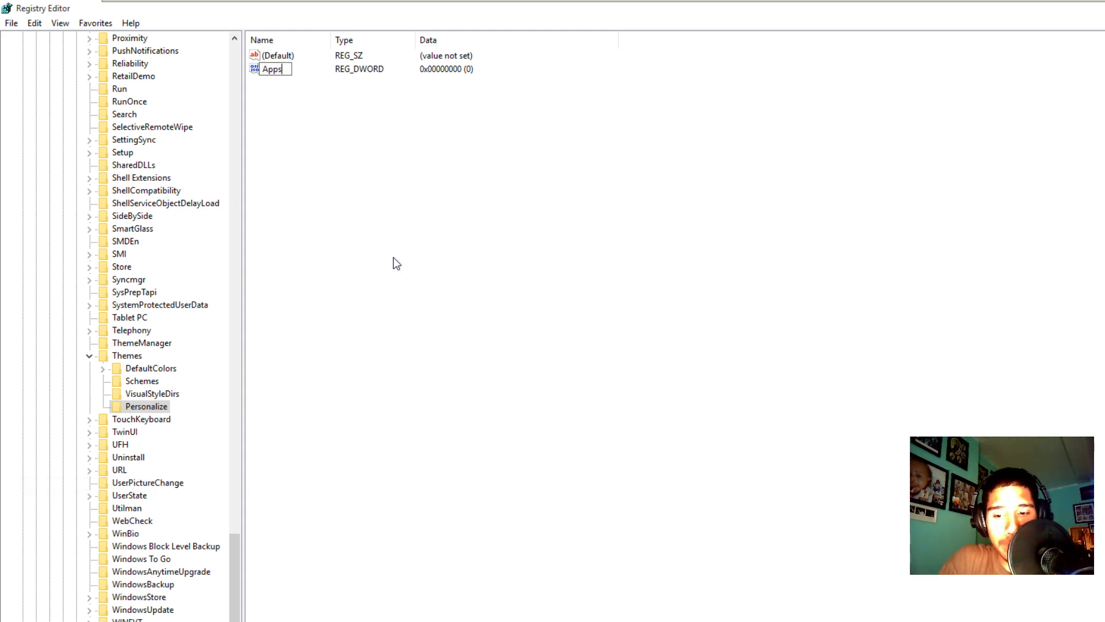
text(UseLi)
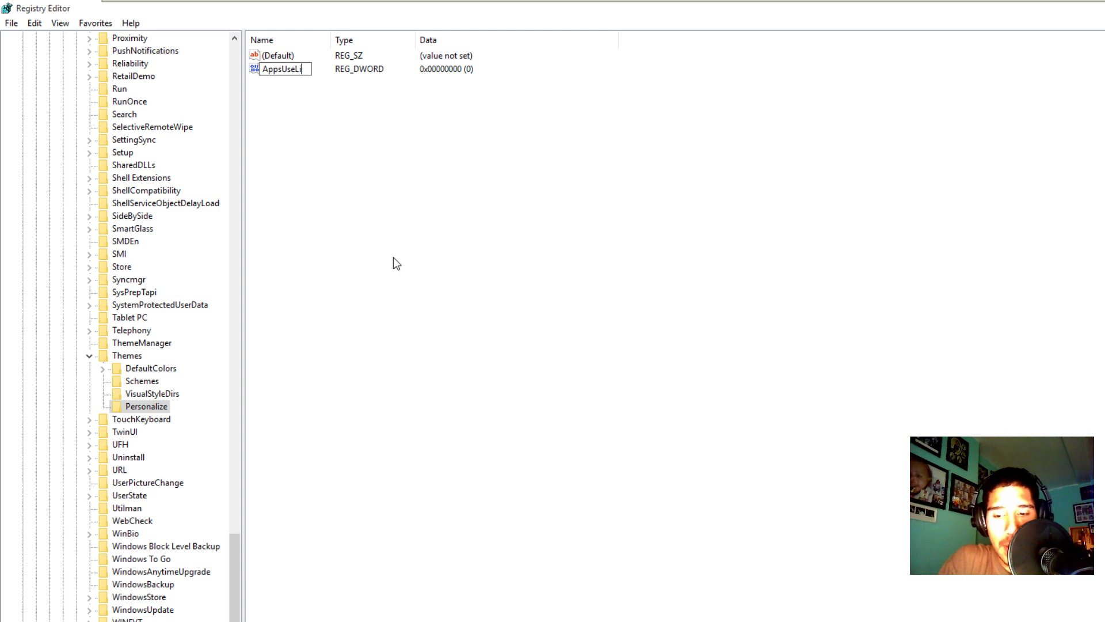
text(ght)
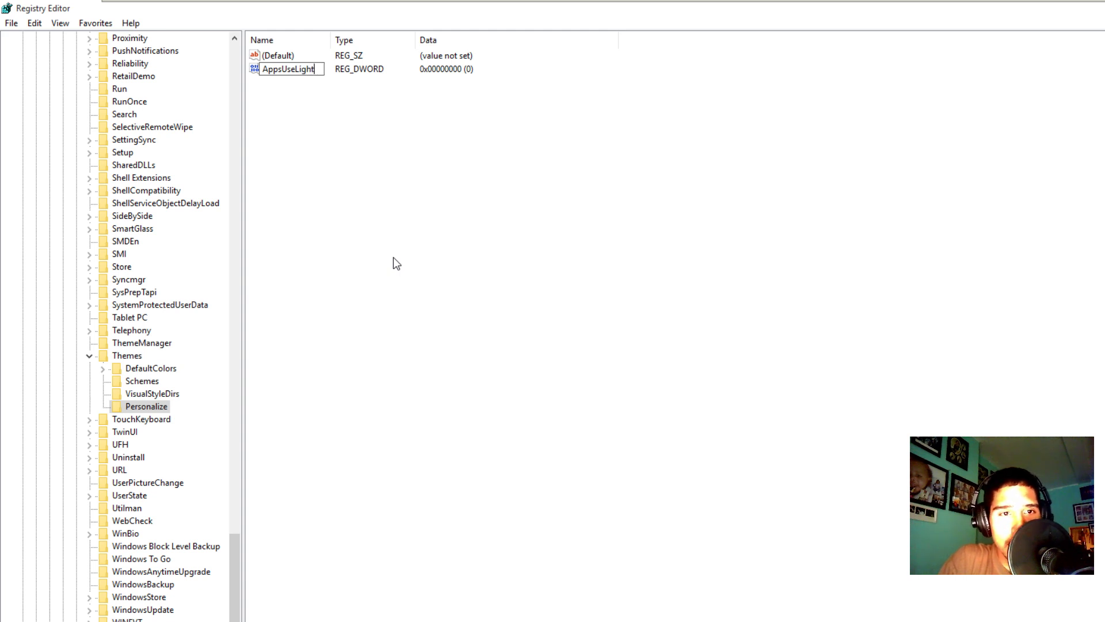
text(Theme)
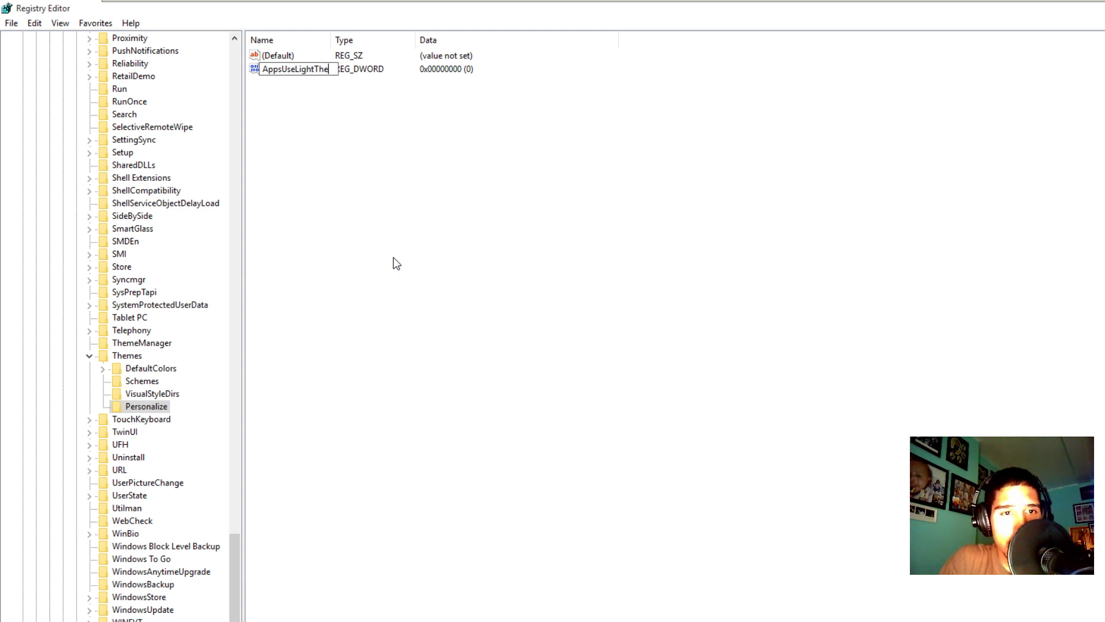
key(Return)
key(Return)
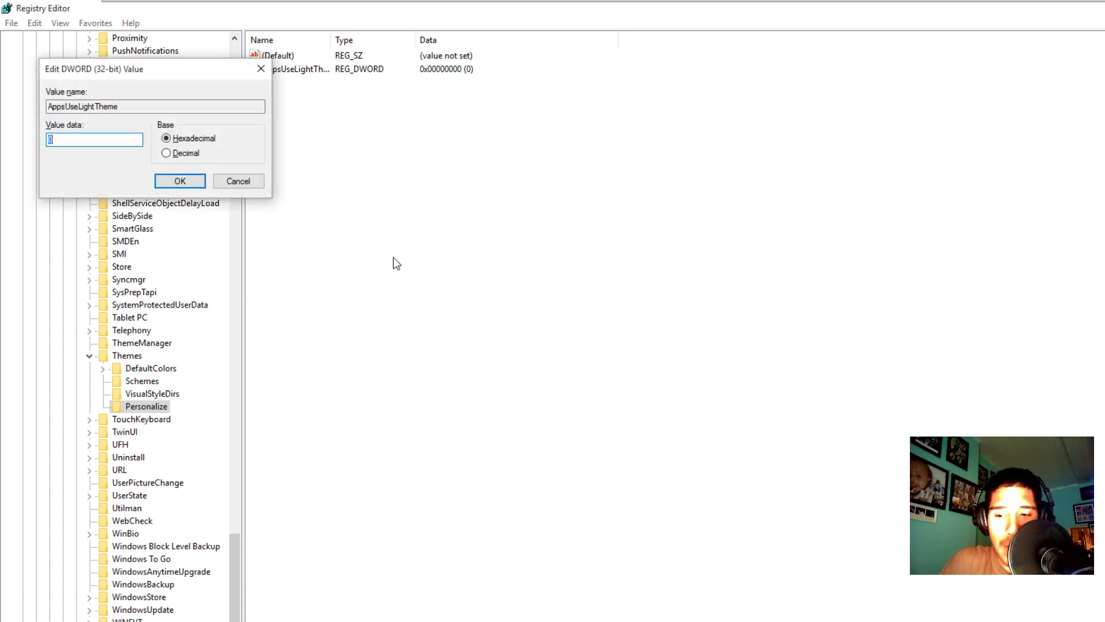
click(190, 181)
drag(333, 38, 393, 38)
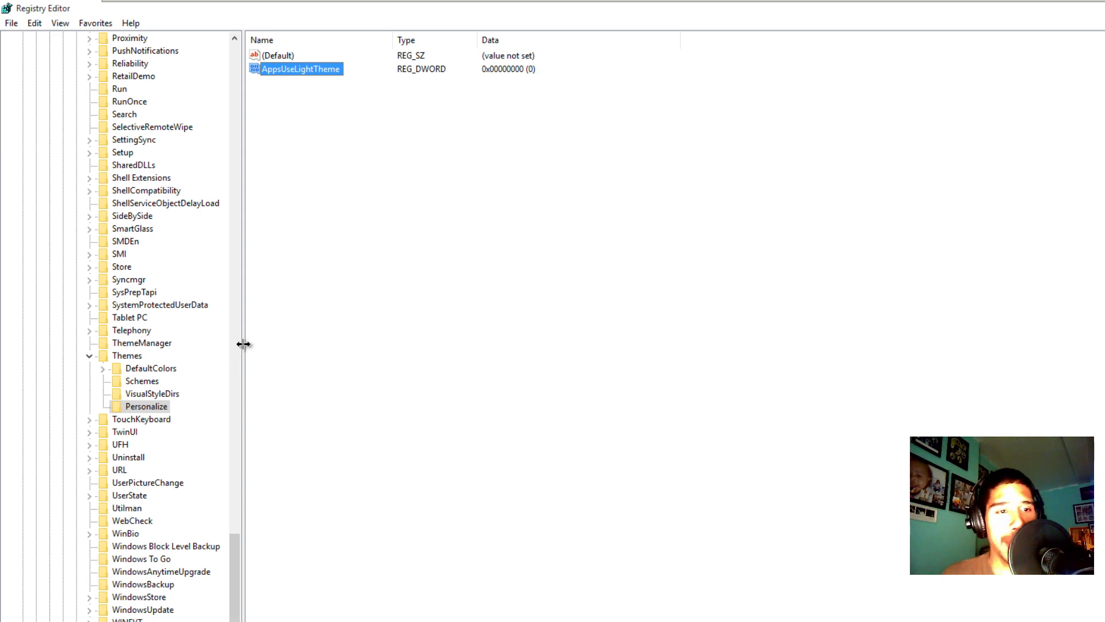
- Collapse HKLM and expand HKEY_CURRENT_USER down to SOFTWARE\Microsoft\Windows\CurrentVersion
drag(237, 540, 204, 36)
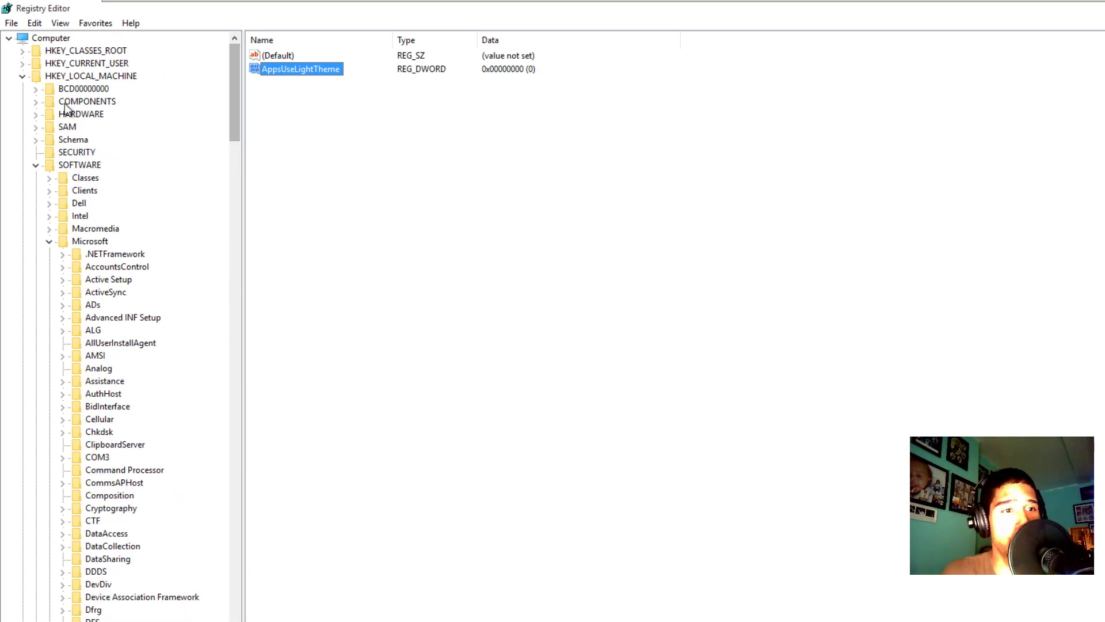
click(22, 77)
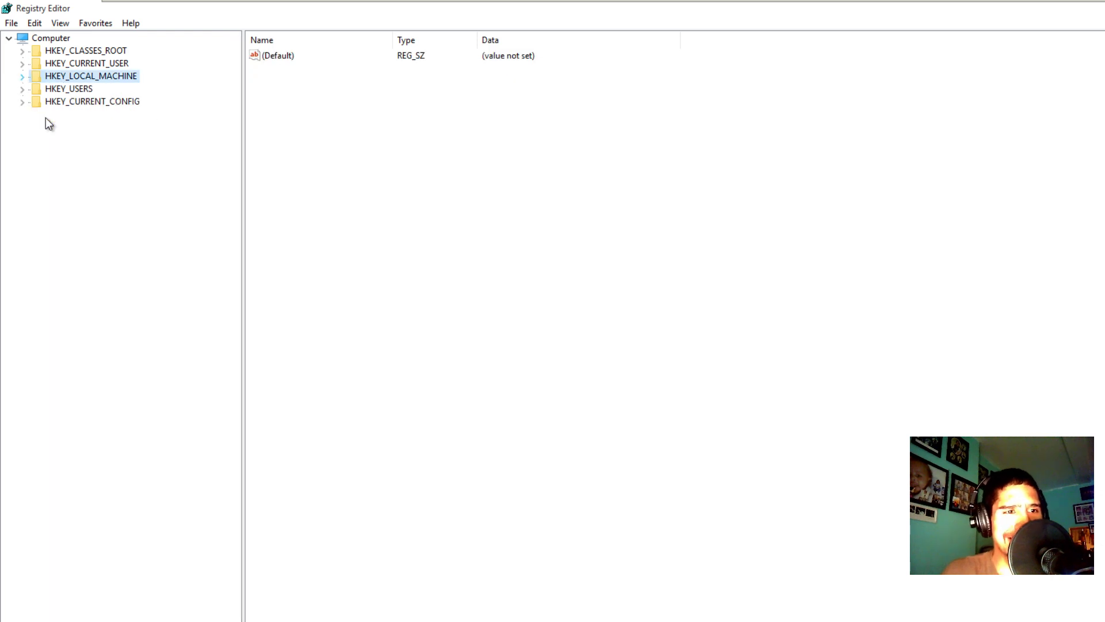
click(23, 90)
click(21, 87)
click(23, 63)
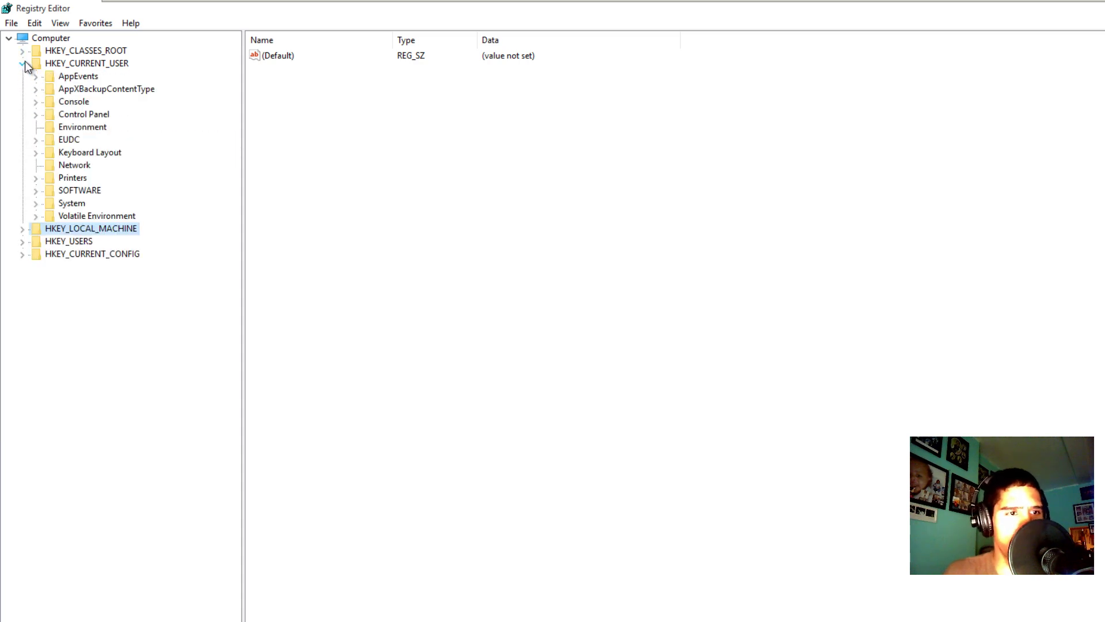
click(36, 191)
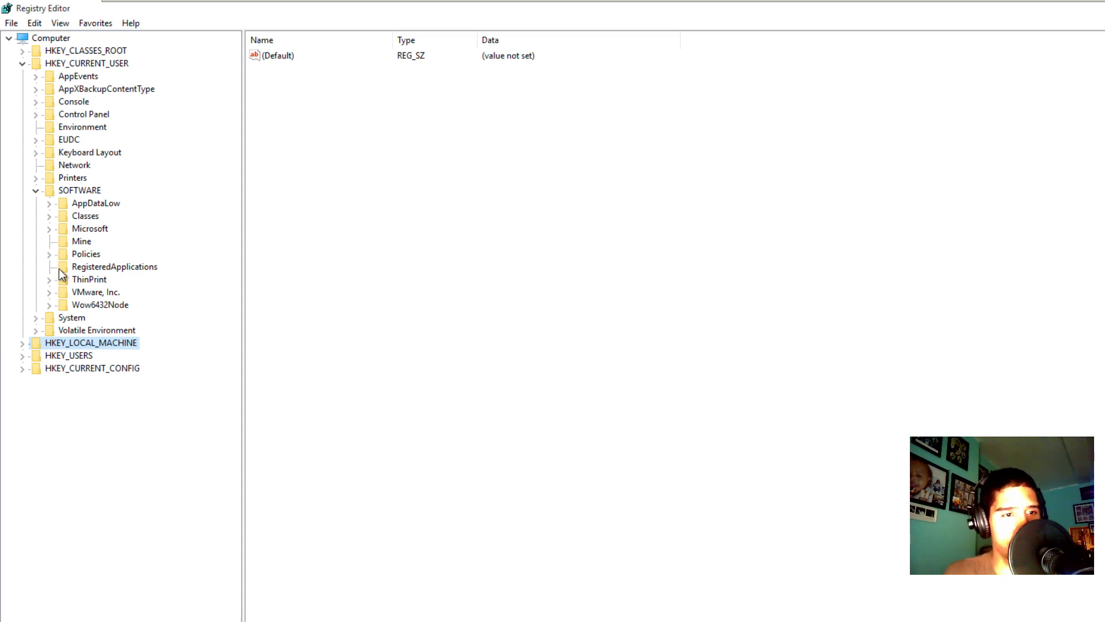
click(50, 229)
scroll(115, 303, down, 5)
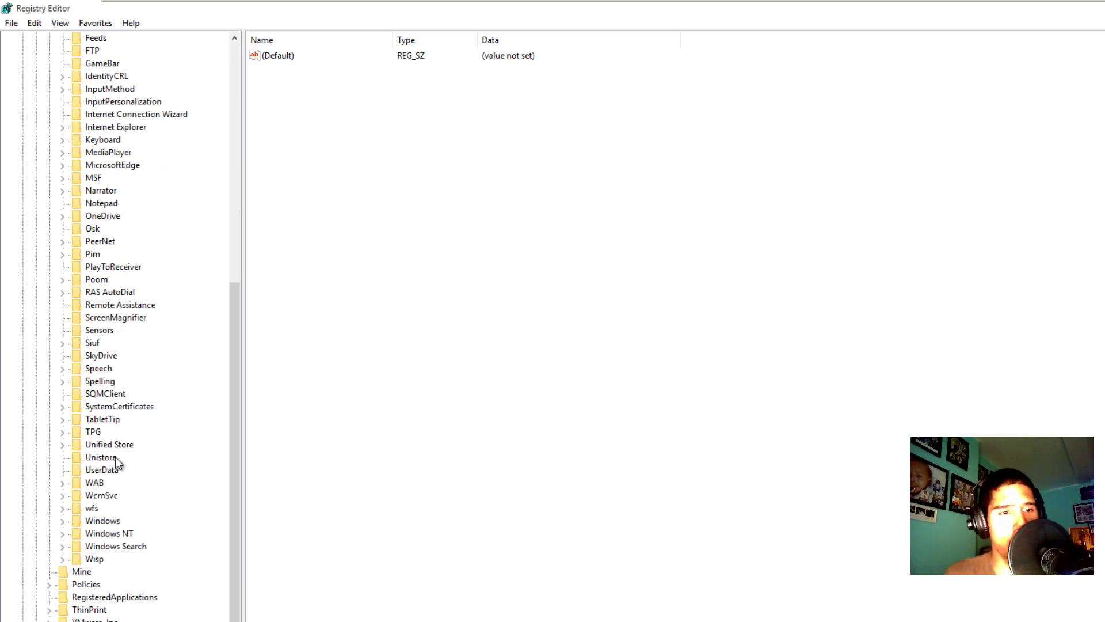
click(63, 520)
scroll(81, 525, down, 2)
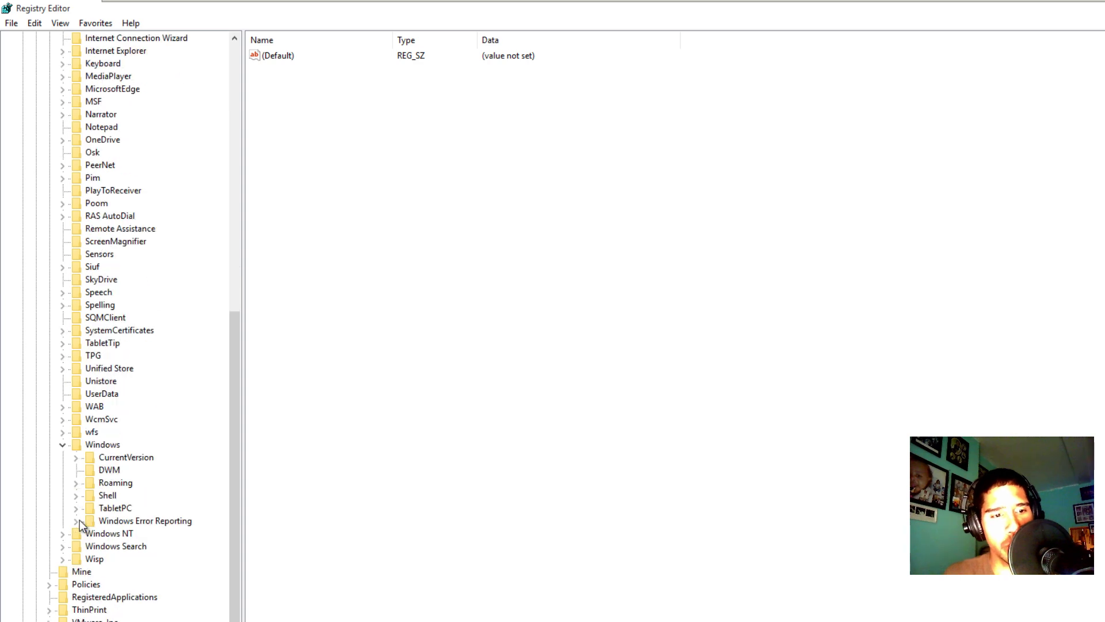
click(76, 457)
- Open the current user's Themes\Personalize key
scroll(83, 466, down, 4)
scroll(91, 476, down, 3)
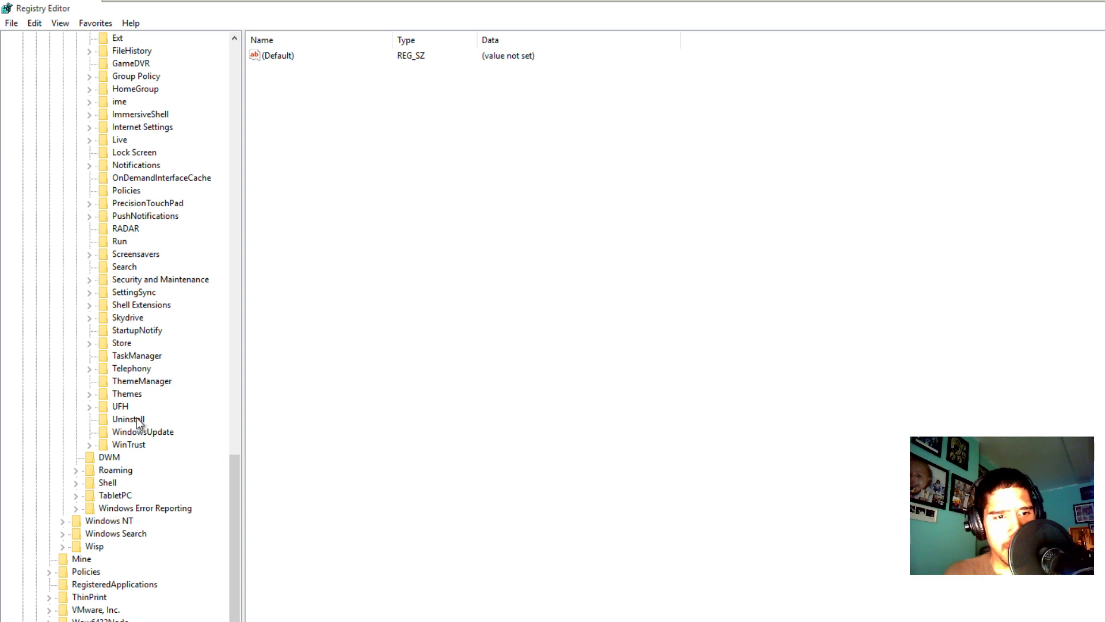
click(130, 395)
click(90, 394)
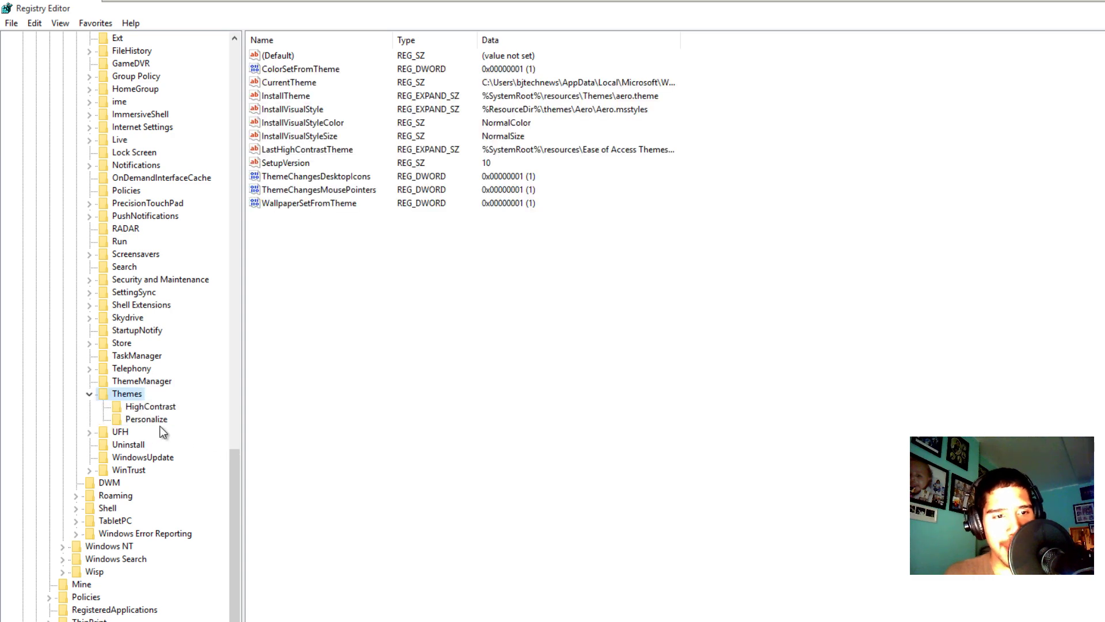
click(146, 419)
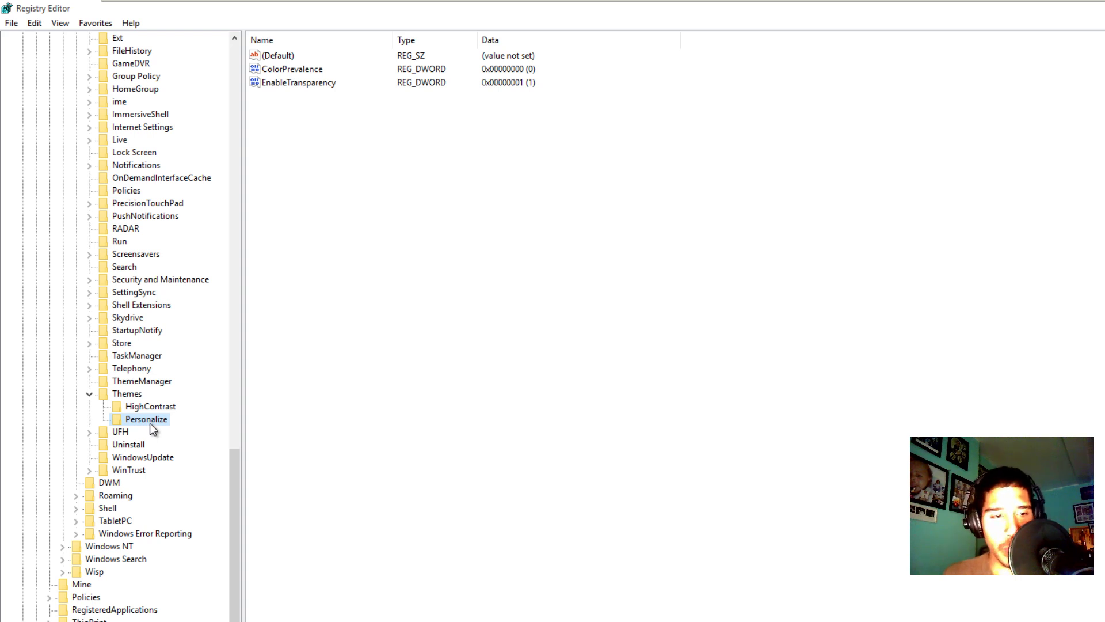
- Add a DWORD (32-bit) value 'AppsUseLightTheme' with data 0 and select it
right_click(150, 420)
mouse_move(223, 447)
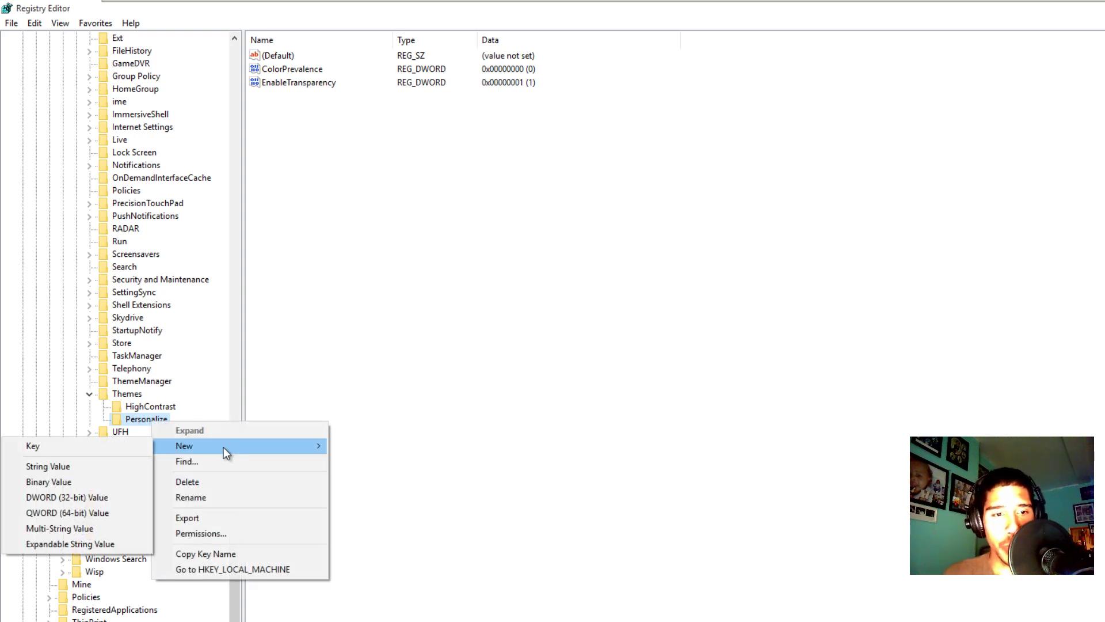
click(91, 497)
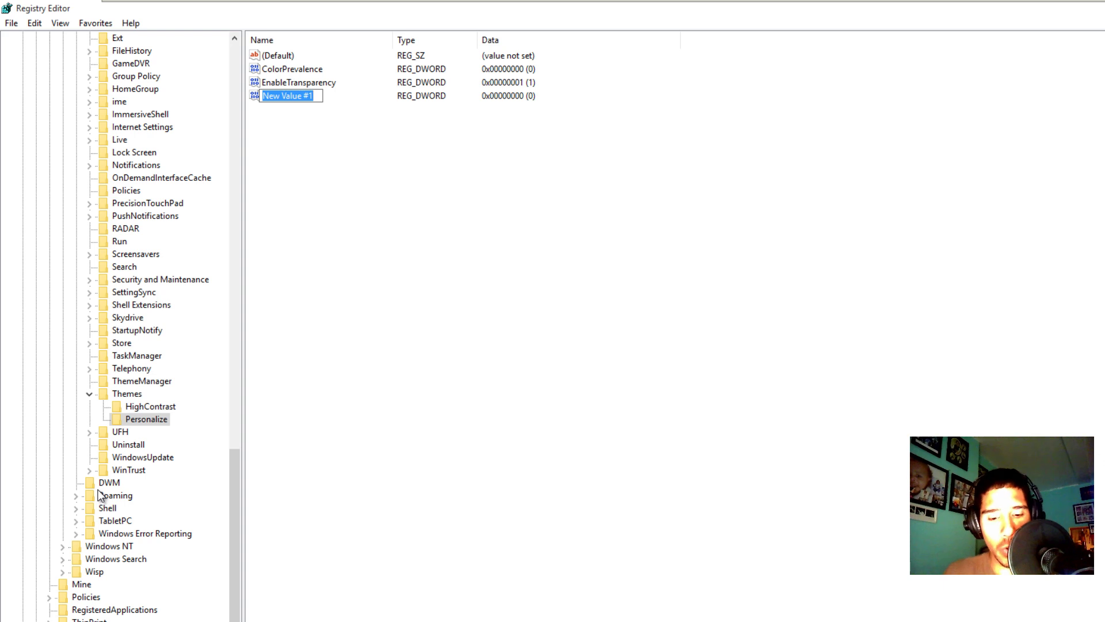
text(A)
key(BackSpace)
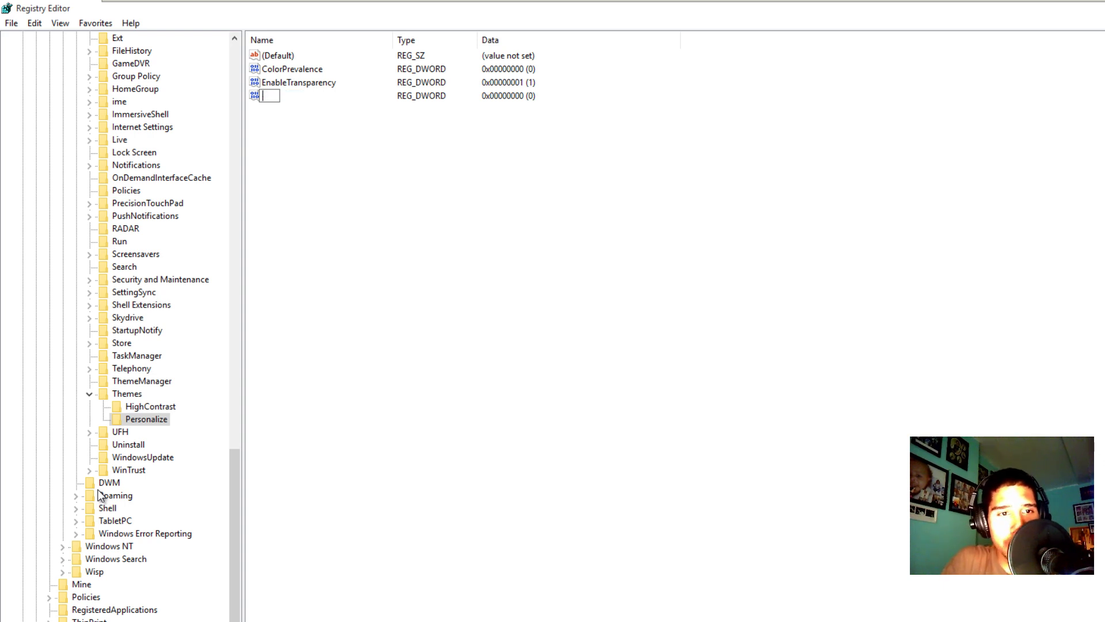
text(Apps)
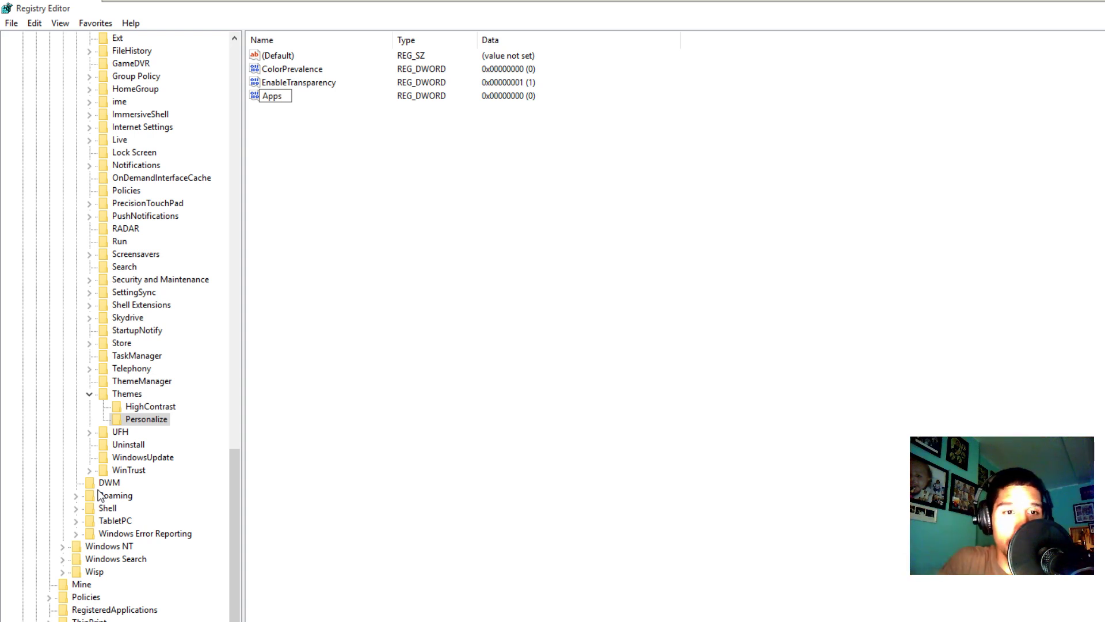
text(UseLig)
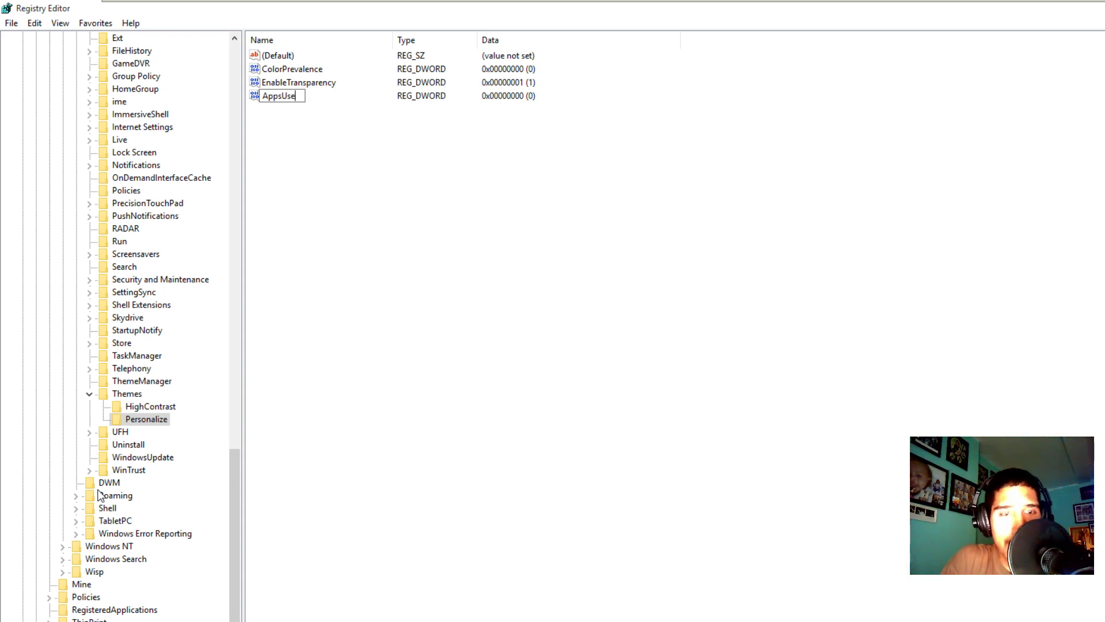
text(Theme)
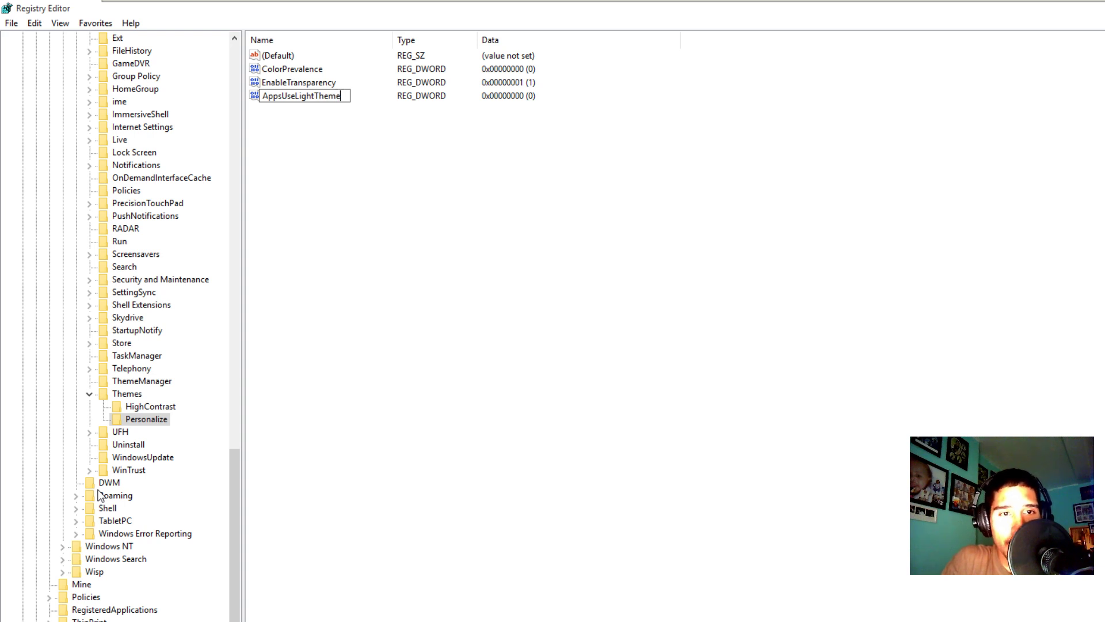
key(Return)
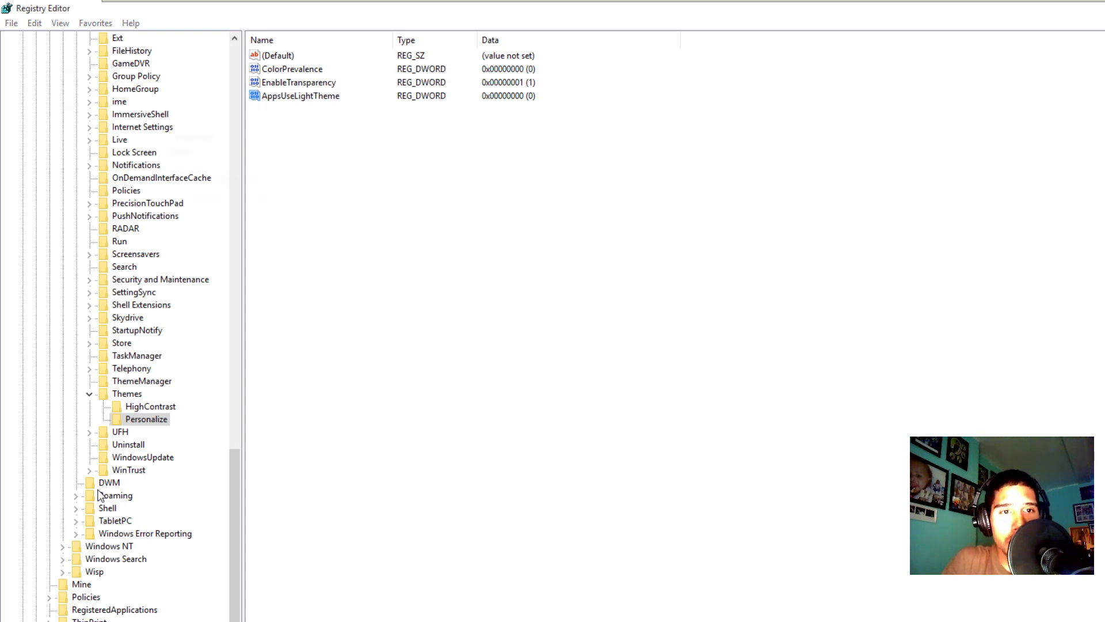
key(Return)
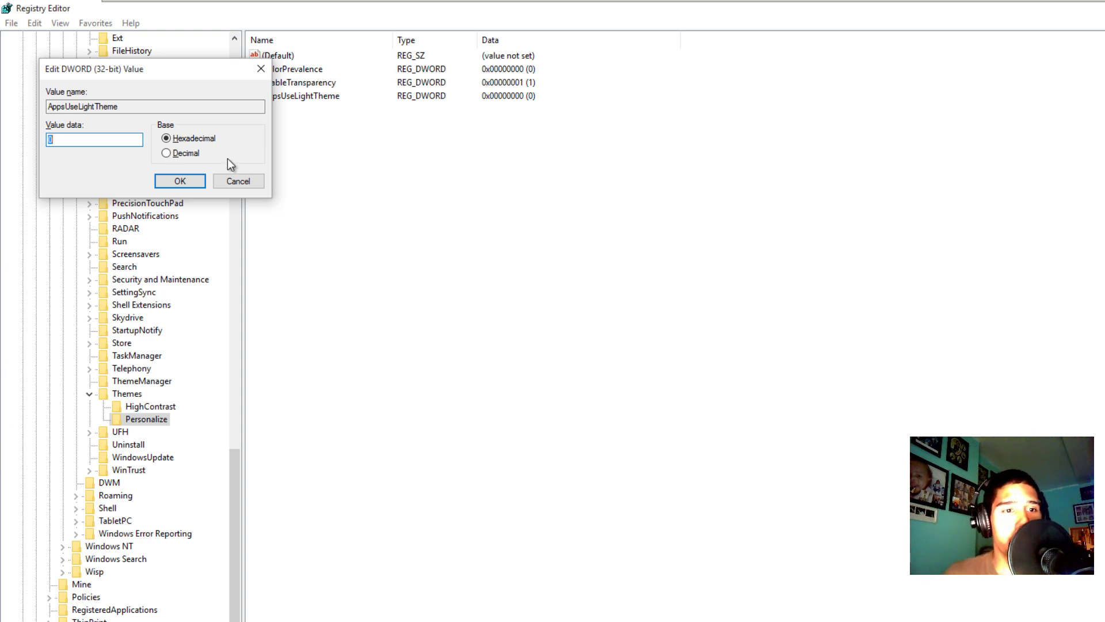
click(198, 181)
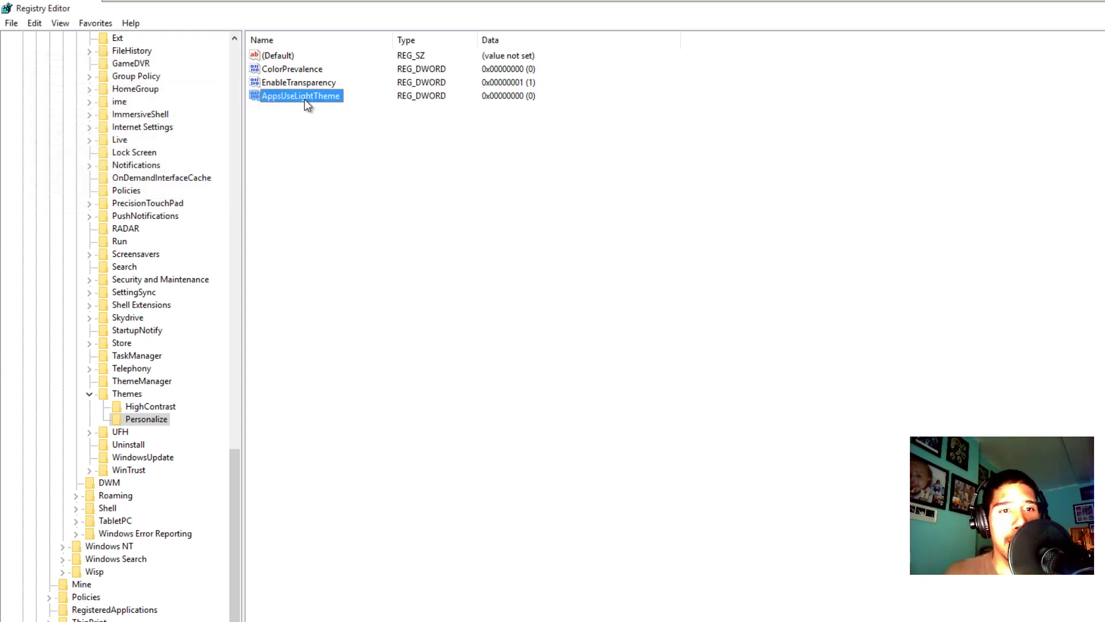
right_click(305, 102)
click(361, 221)
click(292, 100)
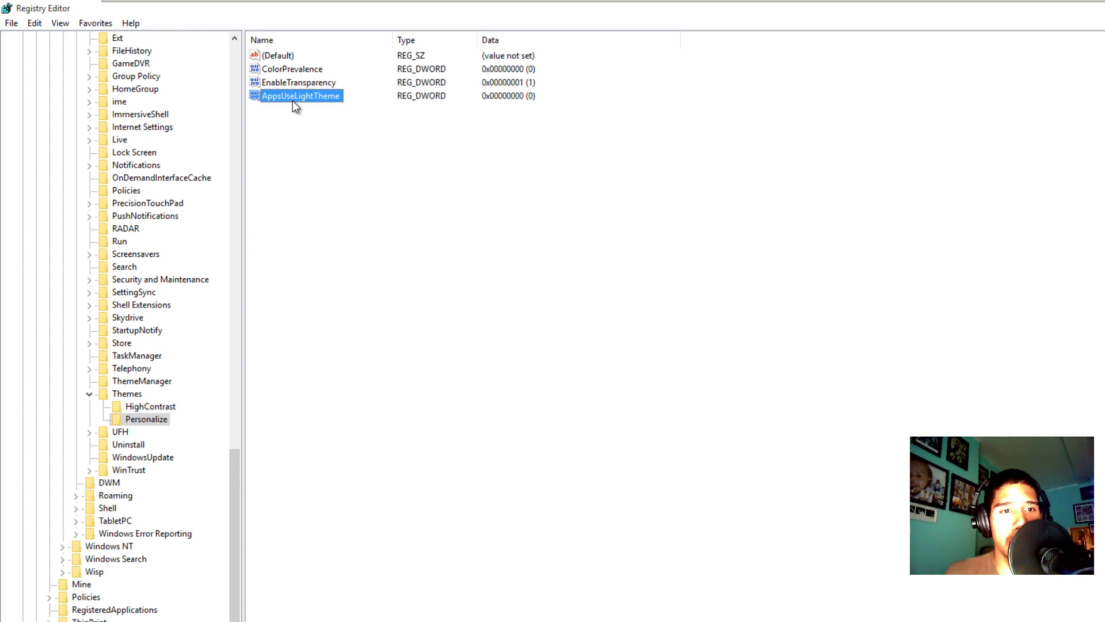
- Export the HKCU Personalize key to the Desktop as 'DarkTheme_2.reg'
click(11, 23)
mouse_move(35, 24)
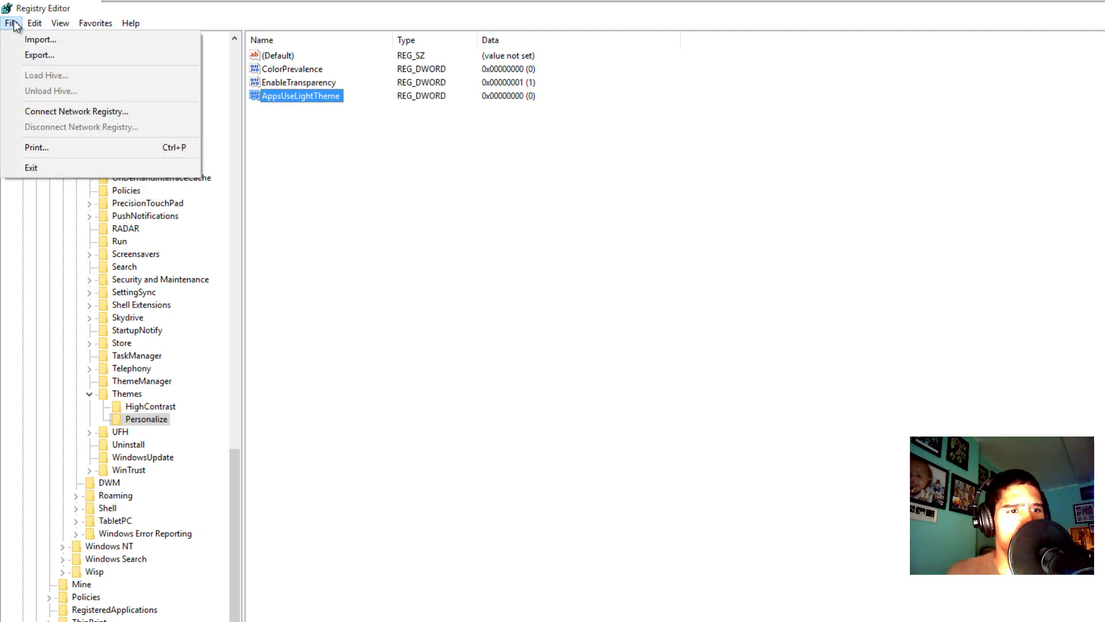
click(39, 55)
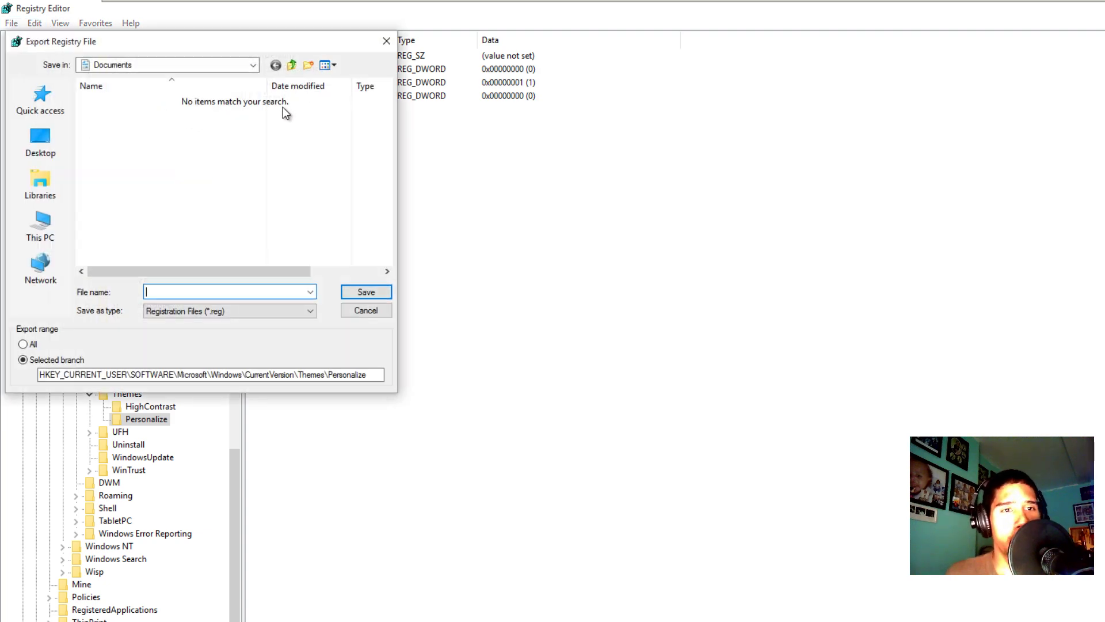
click(32, 146)
click(198, 292)
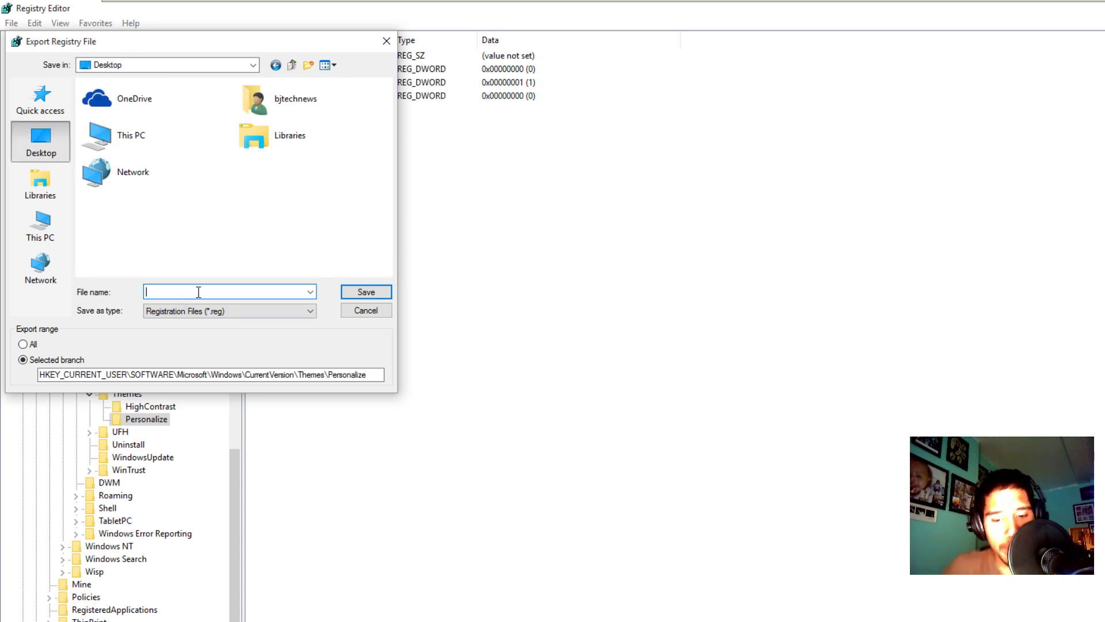
text(Dark)
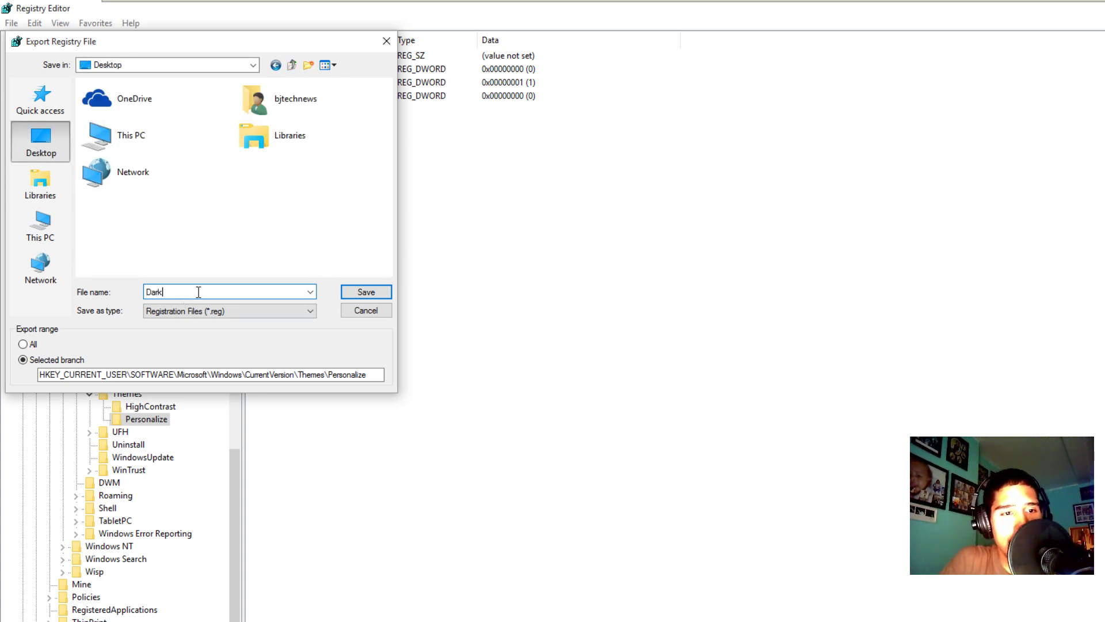
text(Theme)
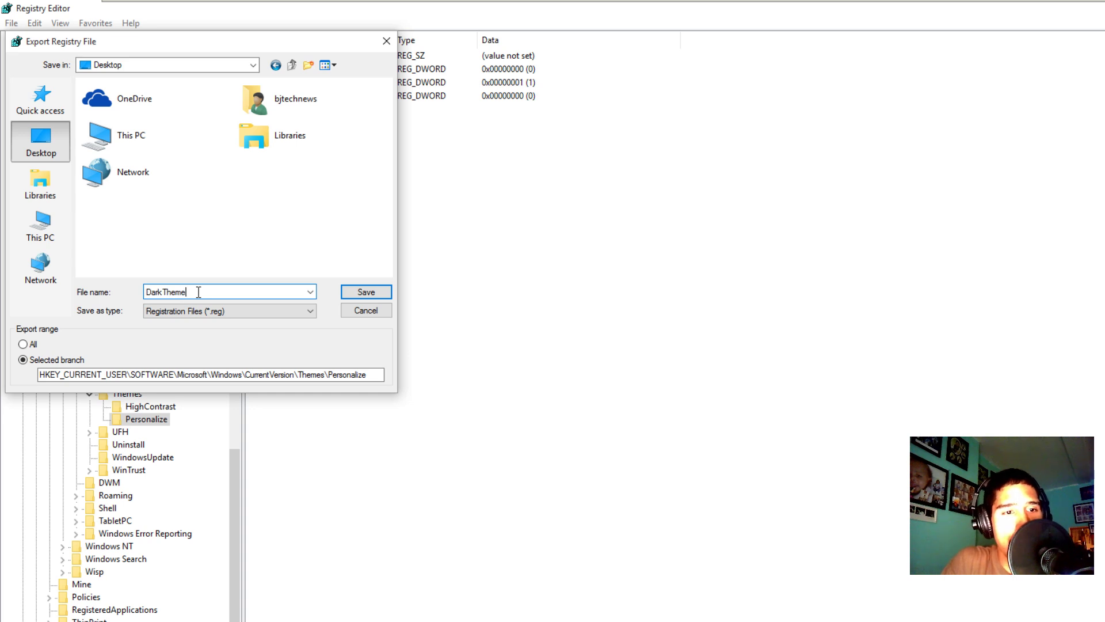
text(_2)
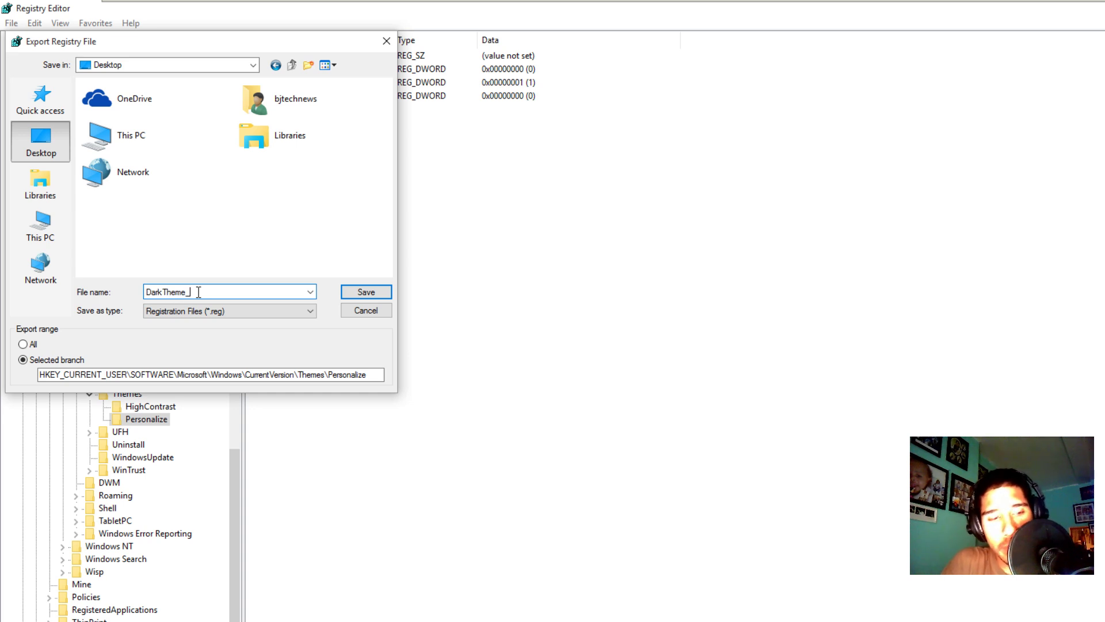
click(163, 292)
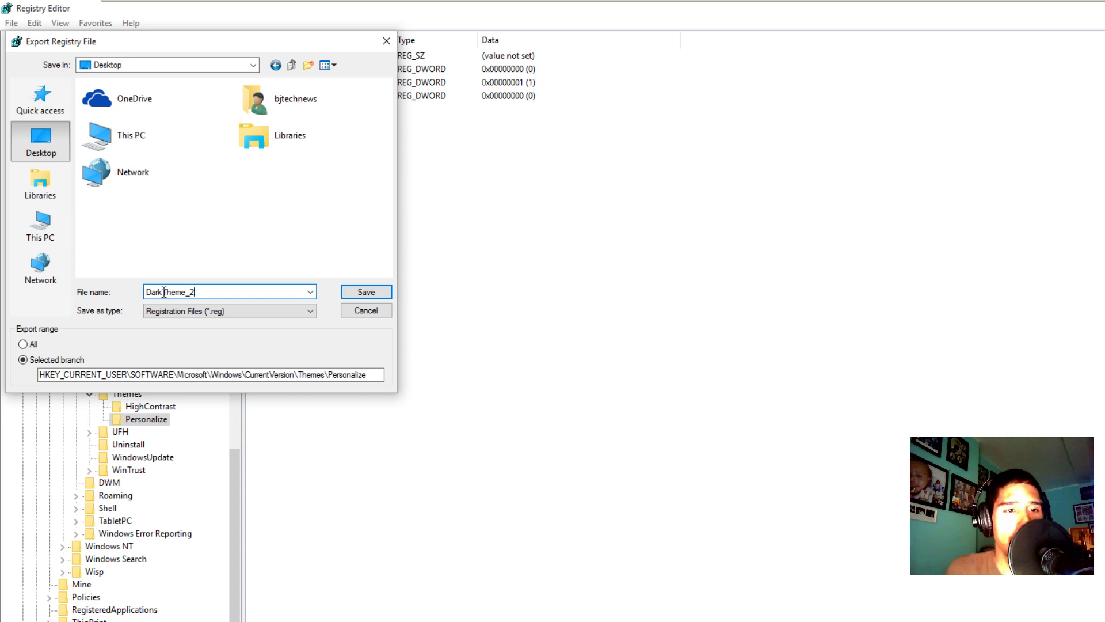
key(BackSpace)
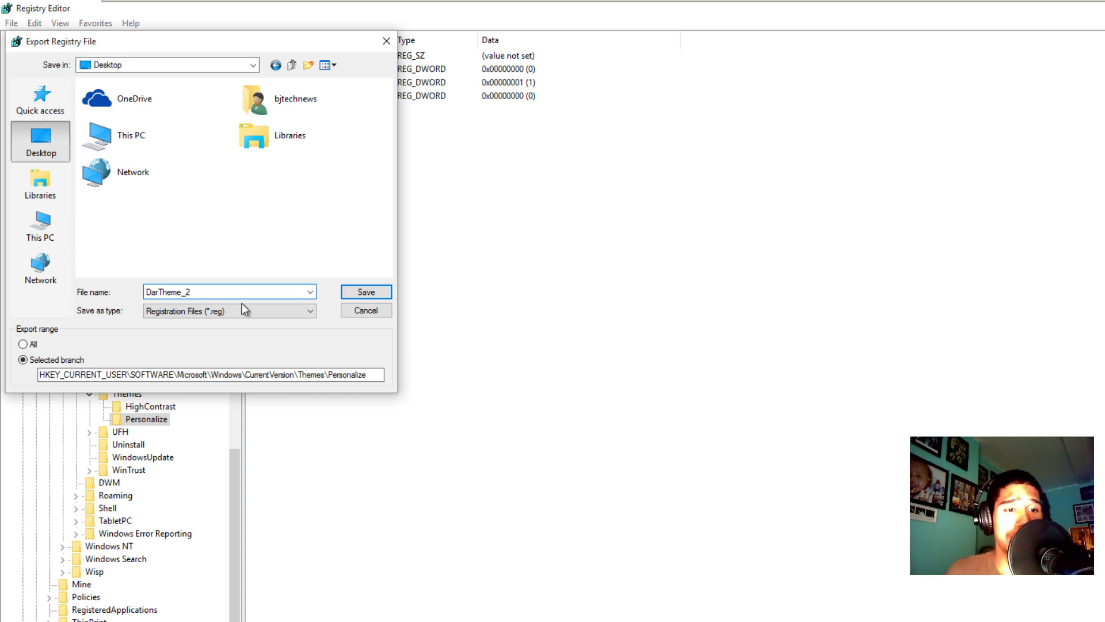
text(k)
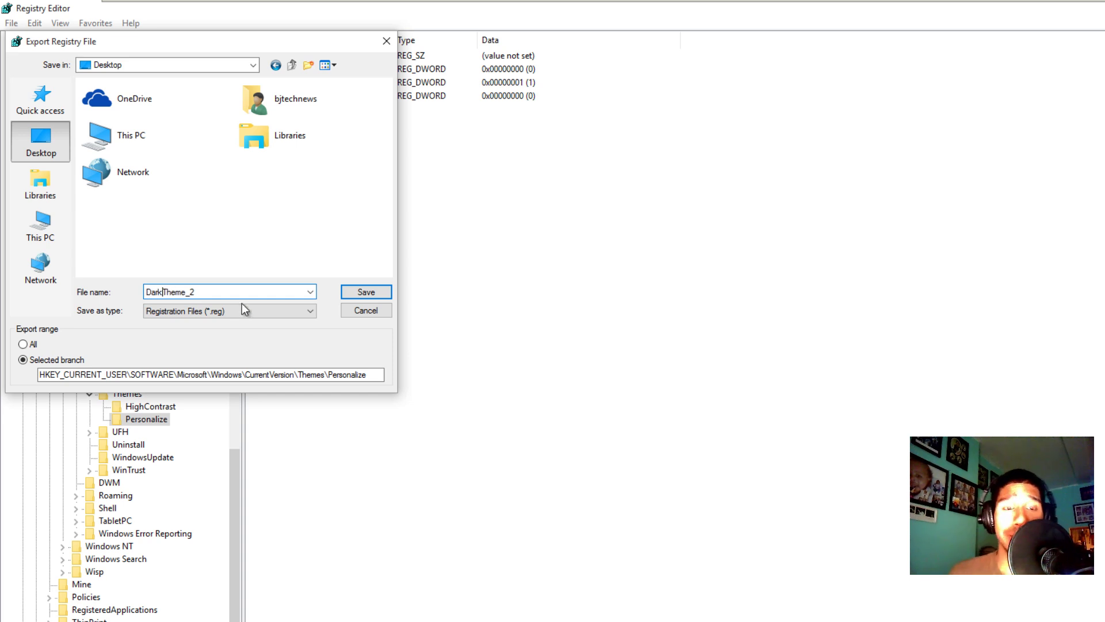
click(375, 291)
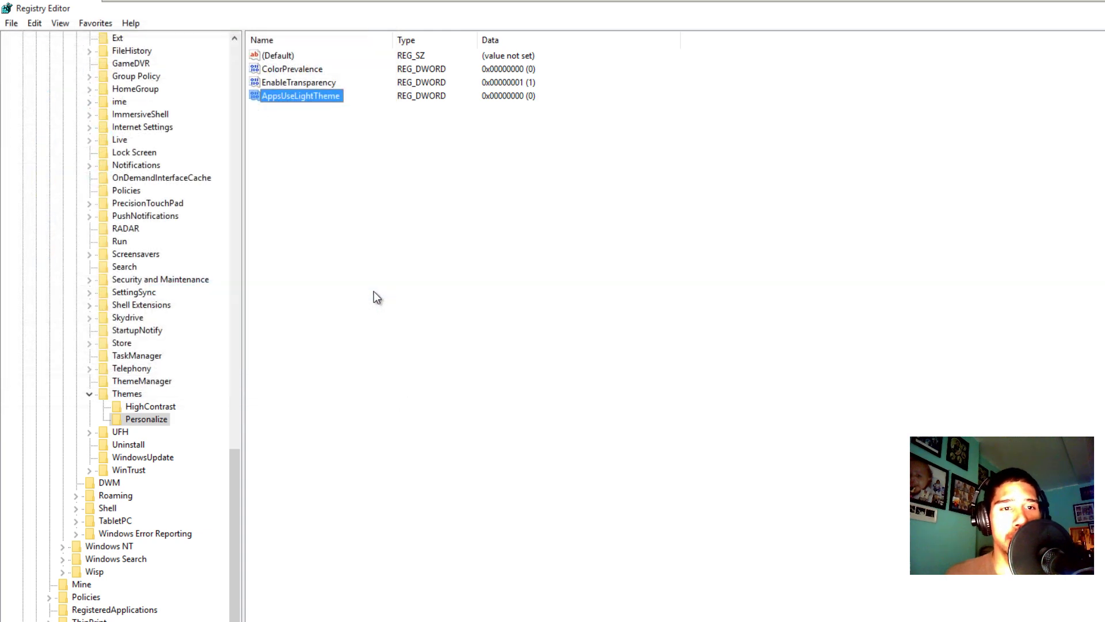
- Select the HKLM ...\CurrentVersion\Themes\Personalize key and start exporting it from the File menu
drag(232, 472, 280, 573)
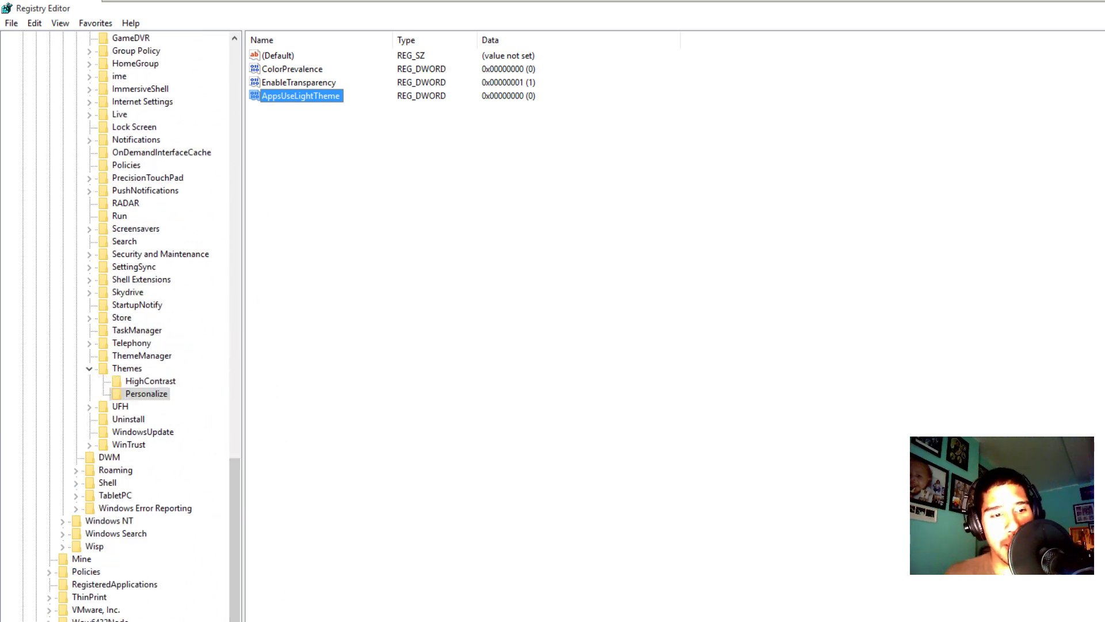
scroll(162, 499, down, 20)
scroll(176, 479, down, 16)
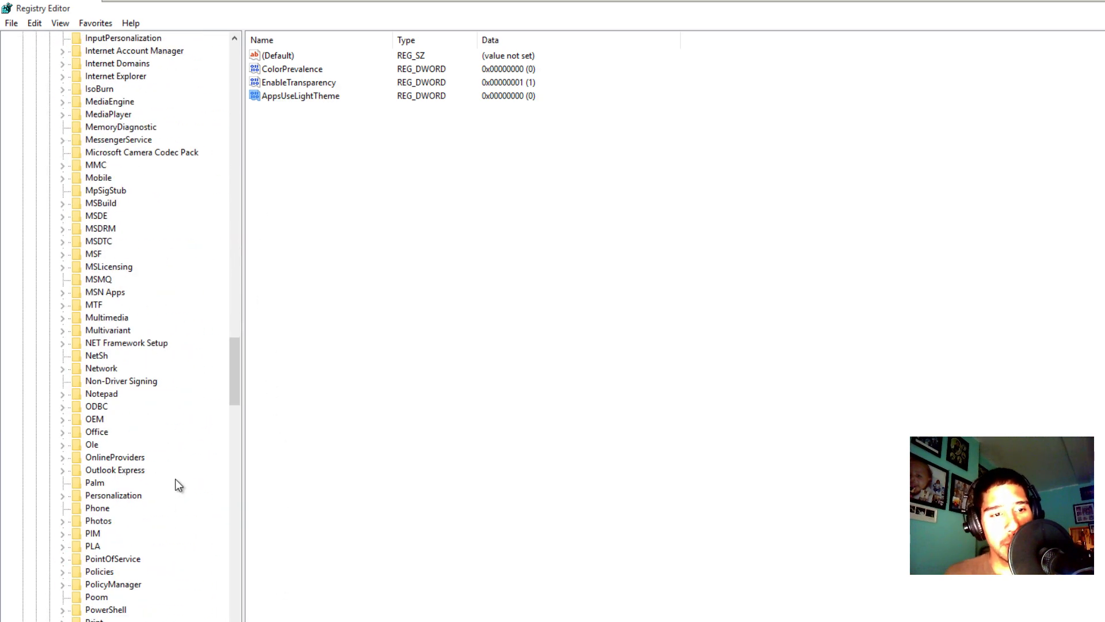
scroll(178, 485, down, 12)
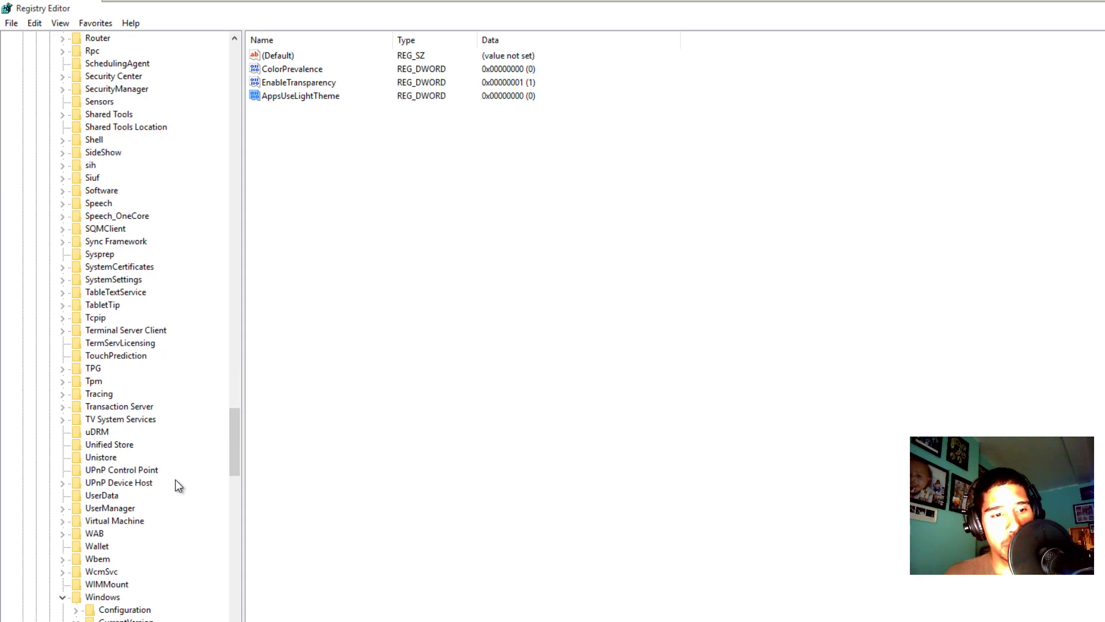
scroll(171, 471, down, 20)
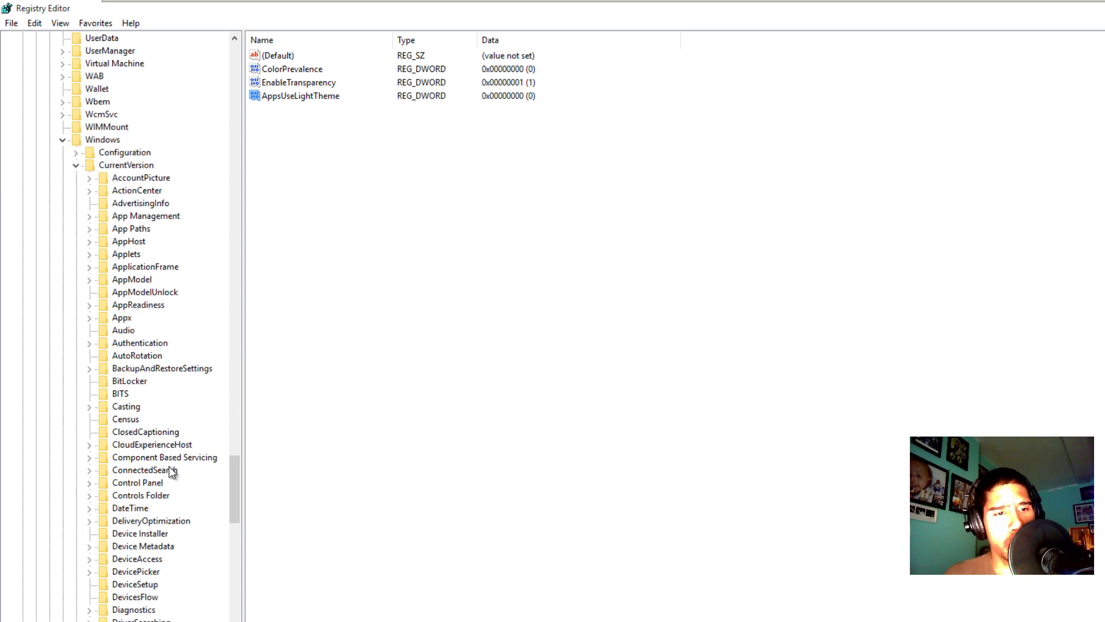
scroll(168, 465, down, 10)
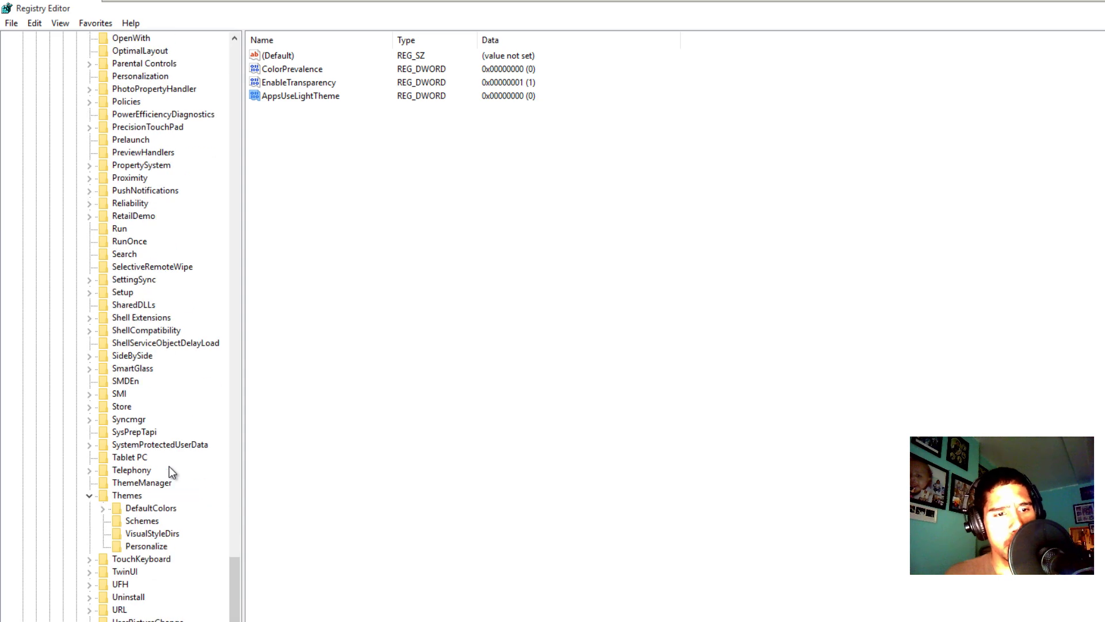
click(146, 547)
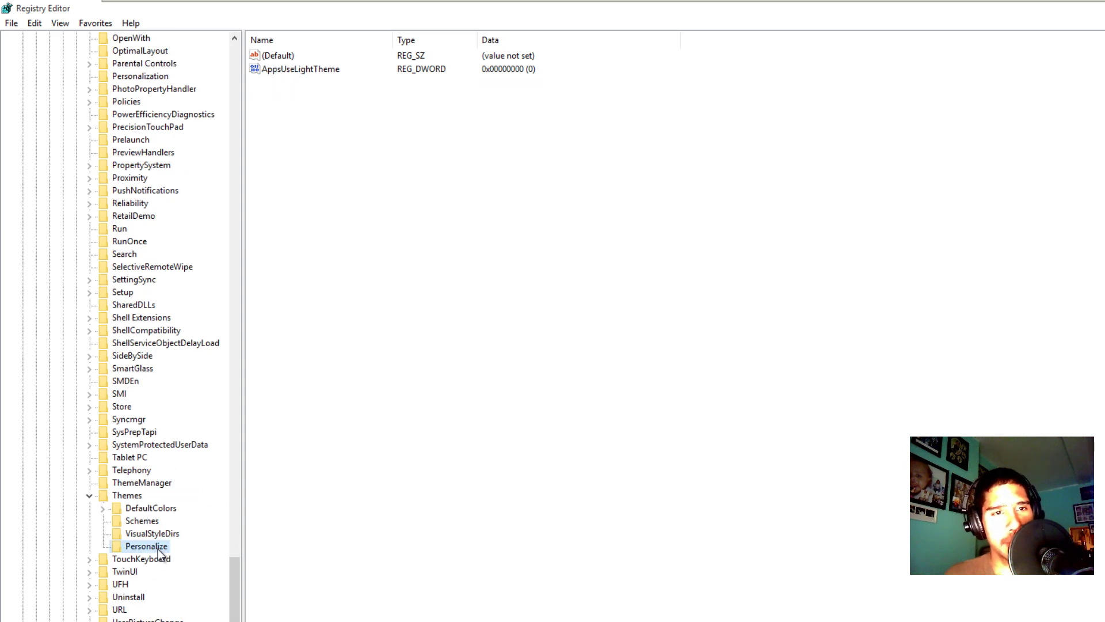
click(17, 24)
- Save the HKLM Personalize export to the Desktop as 'DarkTheme_1.reg'
click(36, 54)
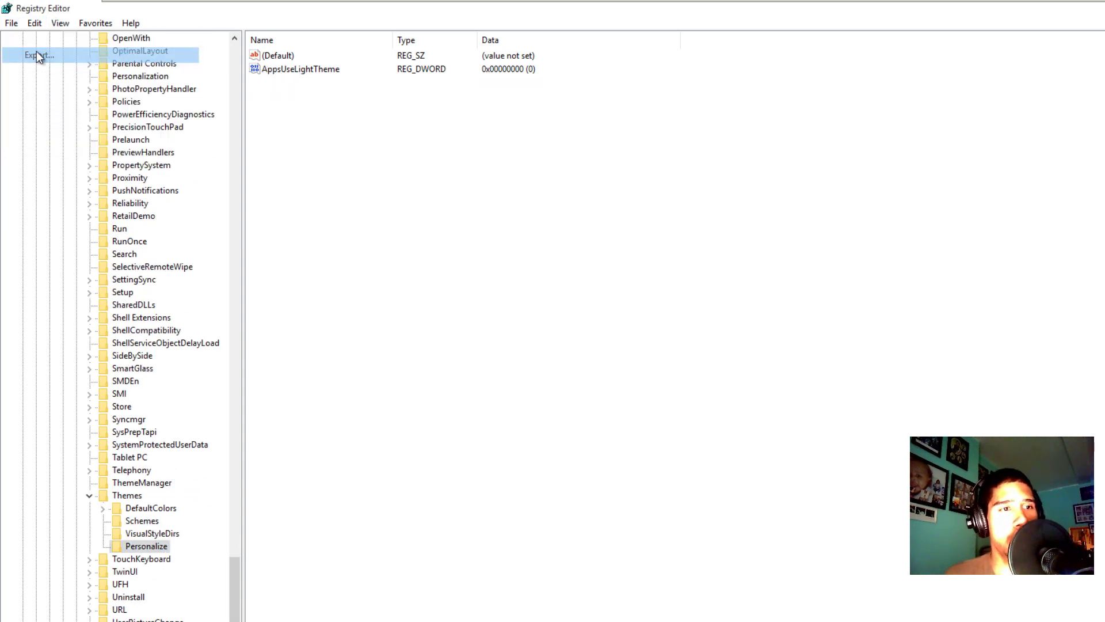
click(268, 178)
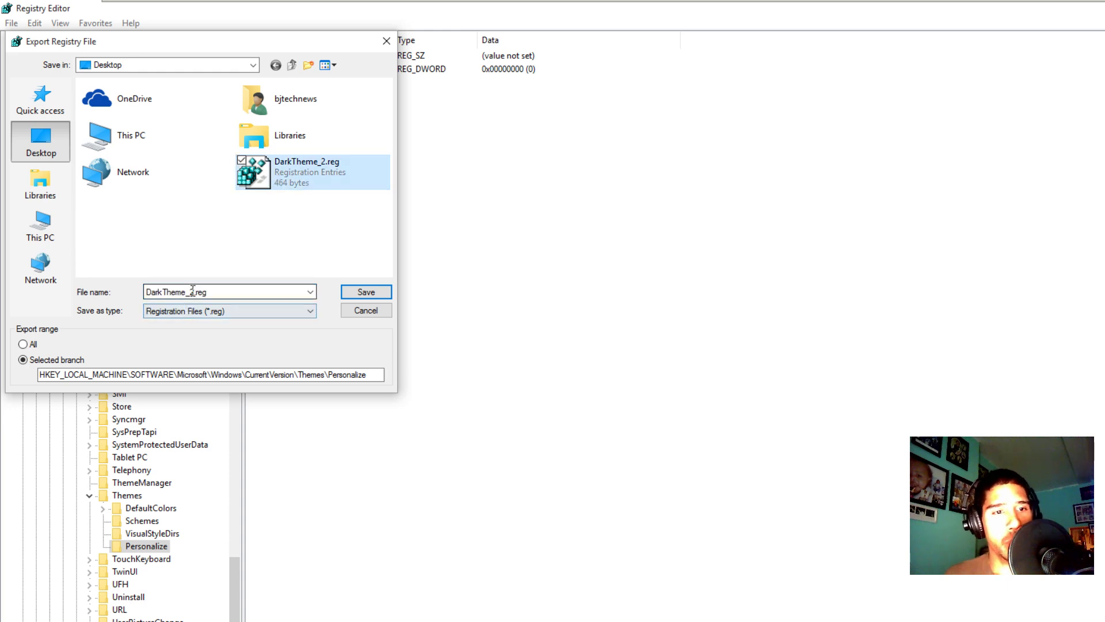
click(192, 291)
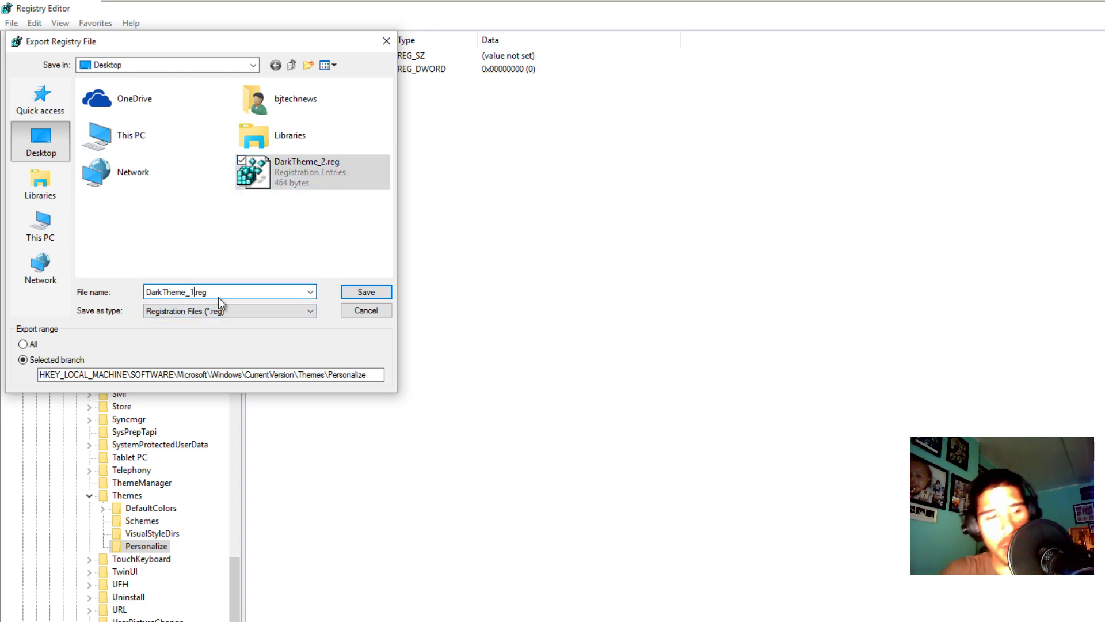
click(370, 298)
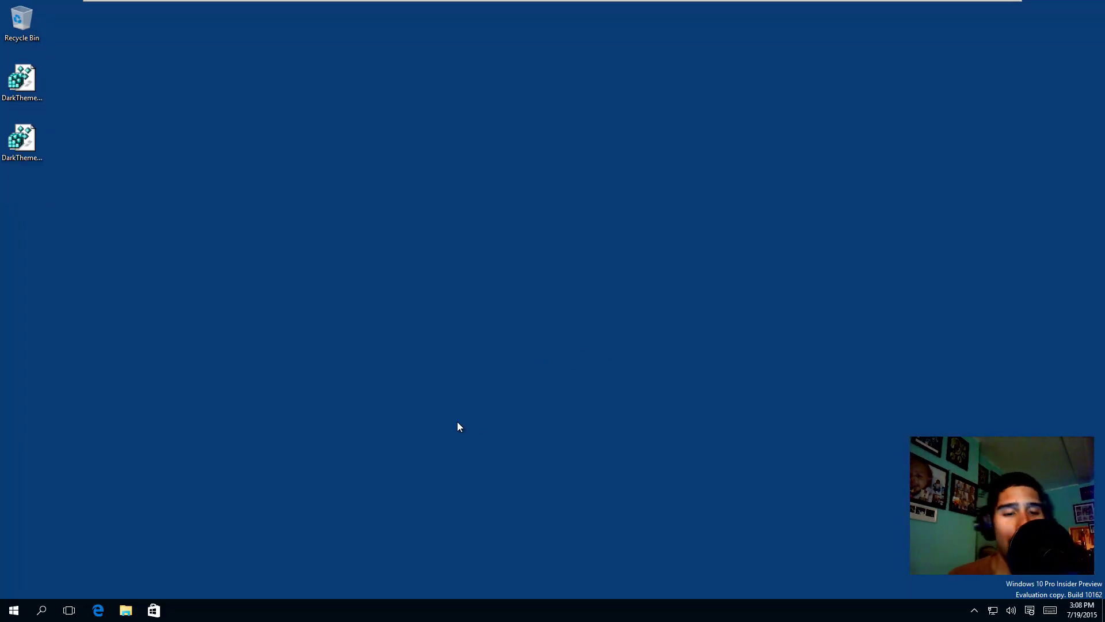
- Launch Settings from Start, close the stray File Explorer, and go to Update & Security
click(13, 609)
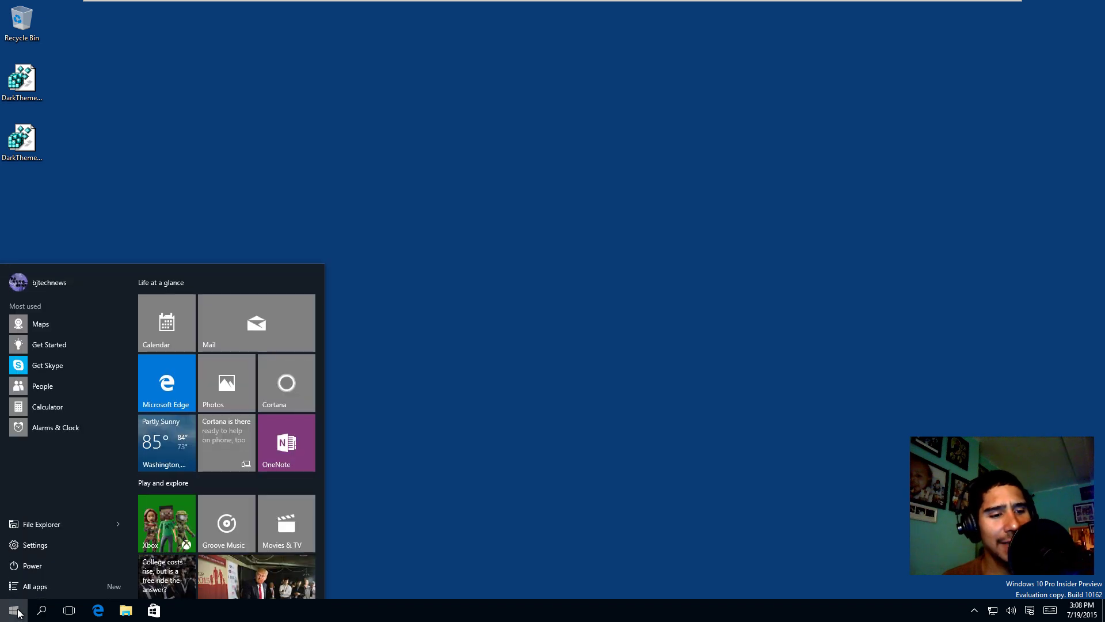
click(41, 543)
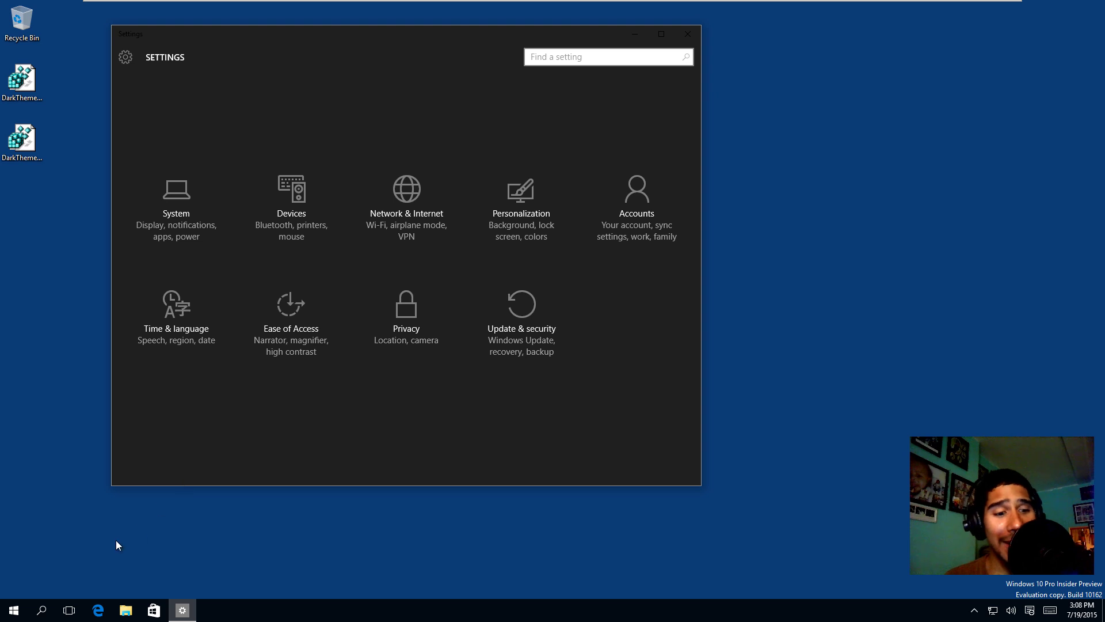
click(126, 611)
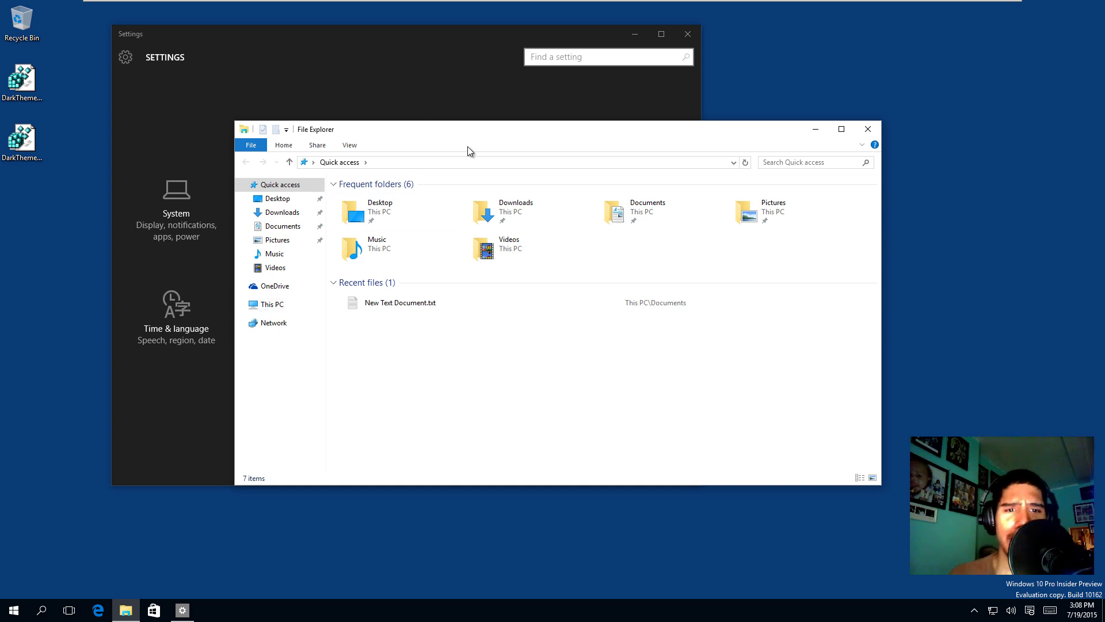
click(868, 129)
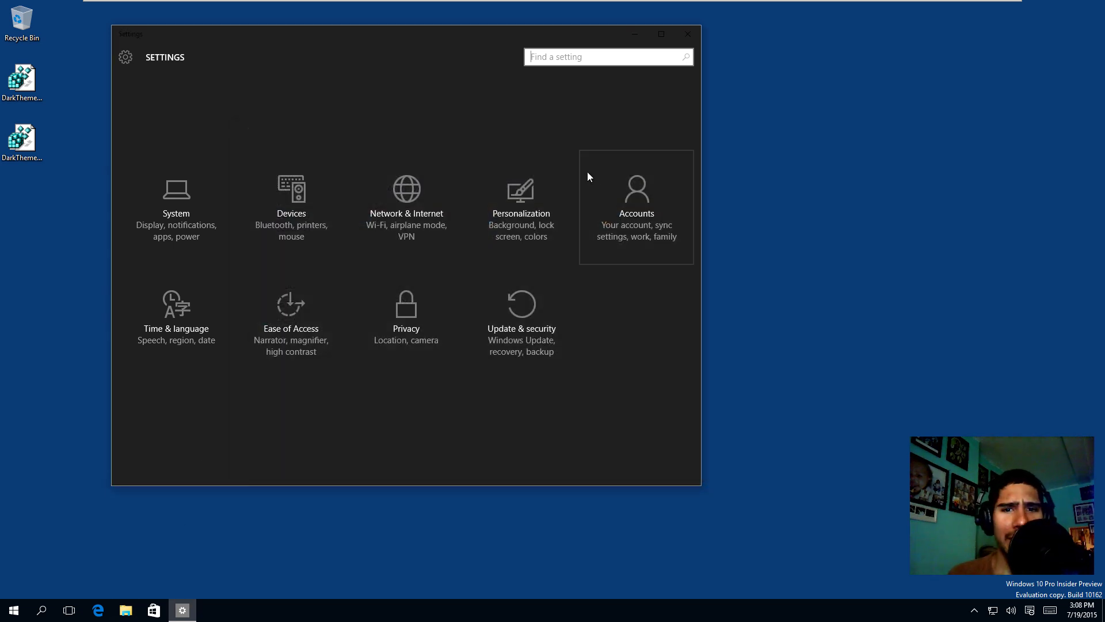
click(515, 313)
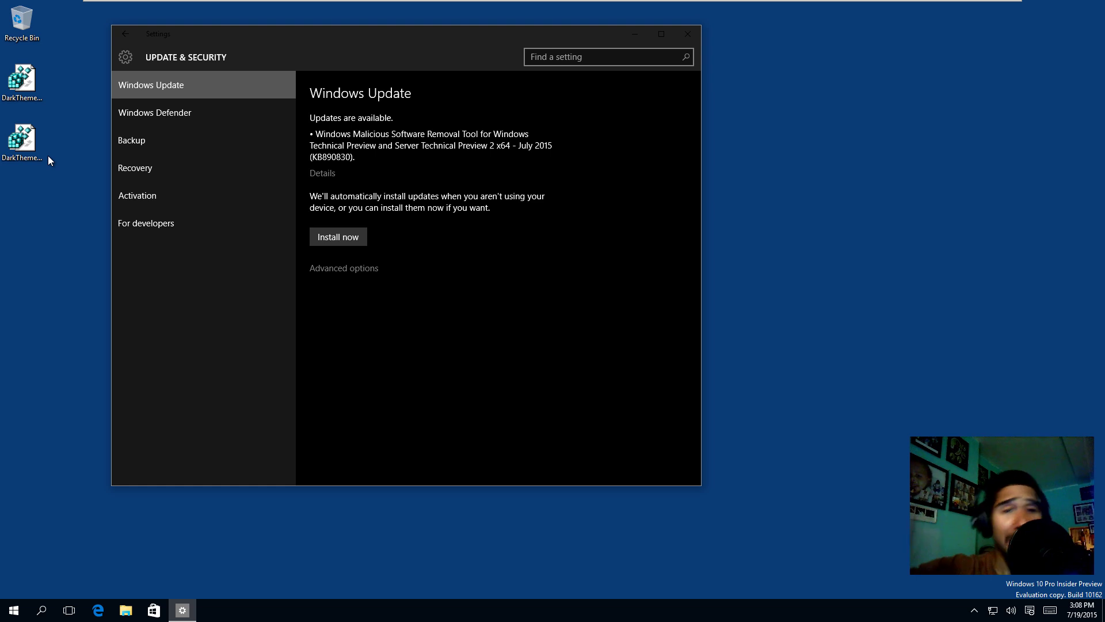
click(22, 81)
right_click(17, 83)
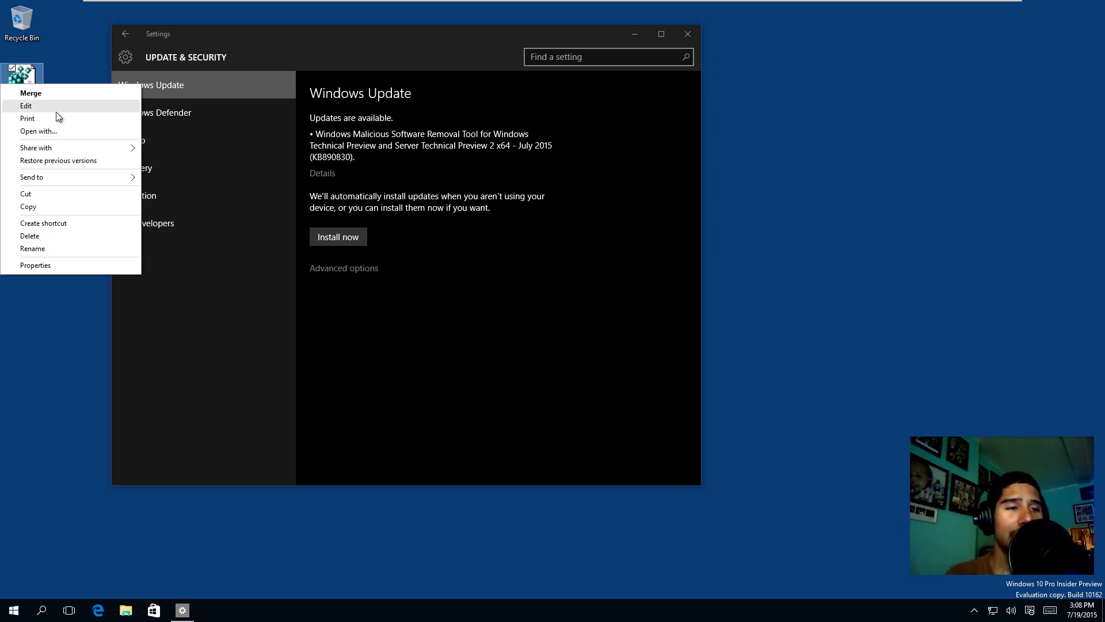
click(55, 108)
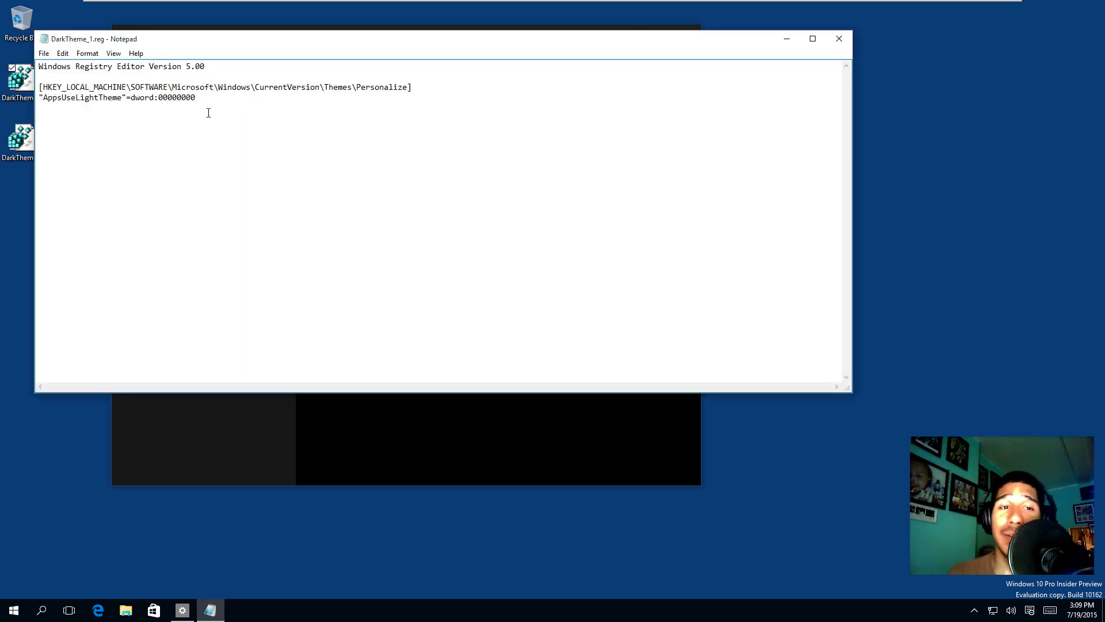
click(840, 39)
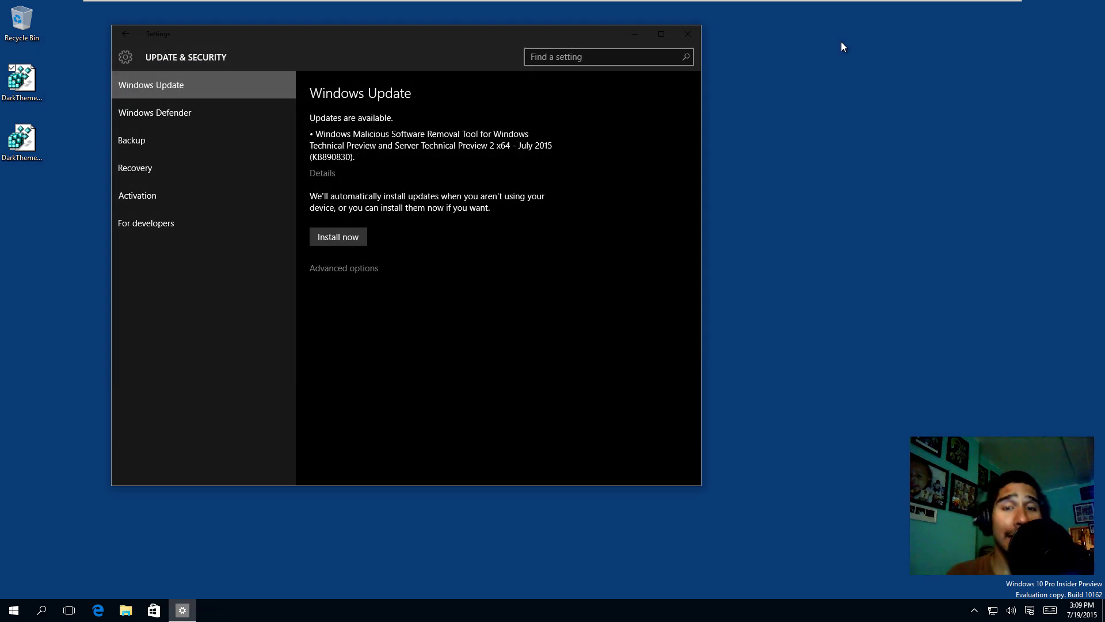